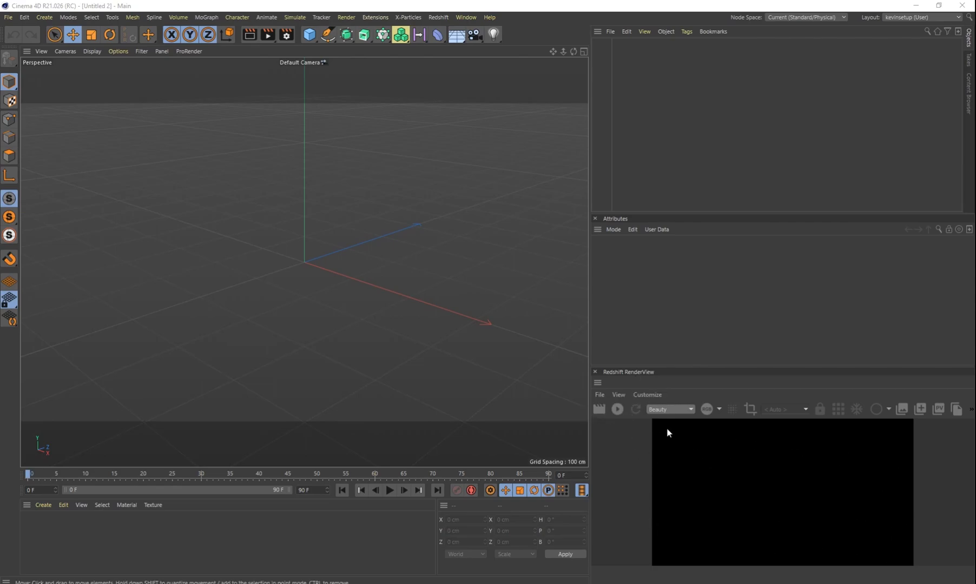
Load the Basic Teal and Orange studio from the Light Kit Browser and start the live Redshift render preview
click(365, 18)
mouse_move(379, 201)
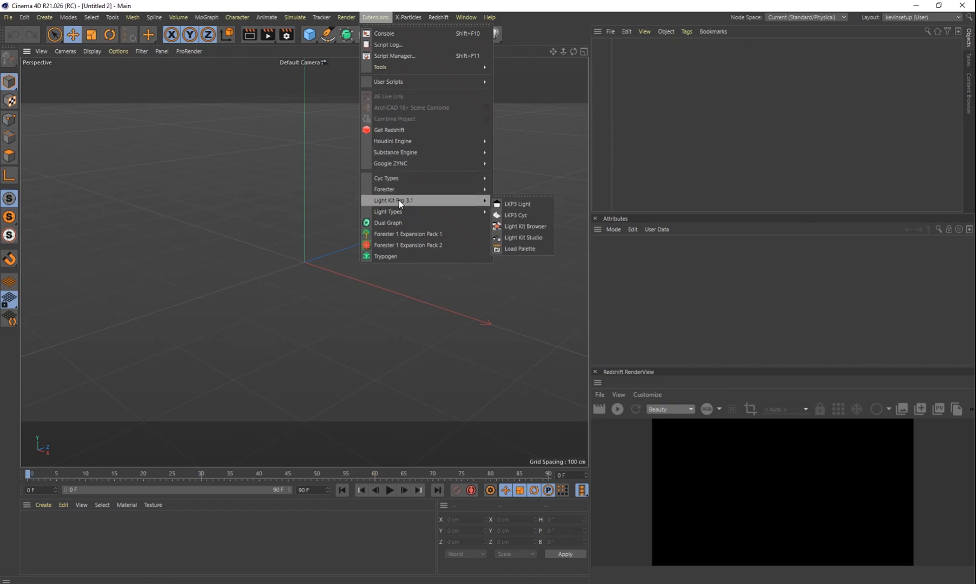
mouse_move(411, 201)
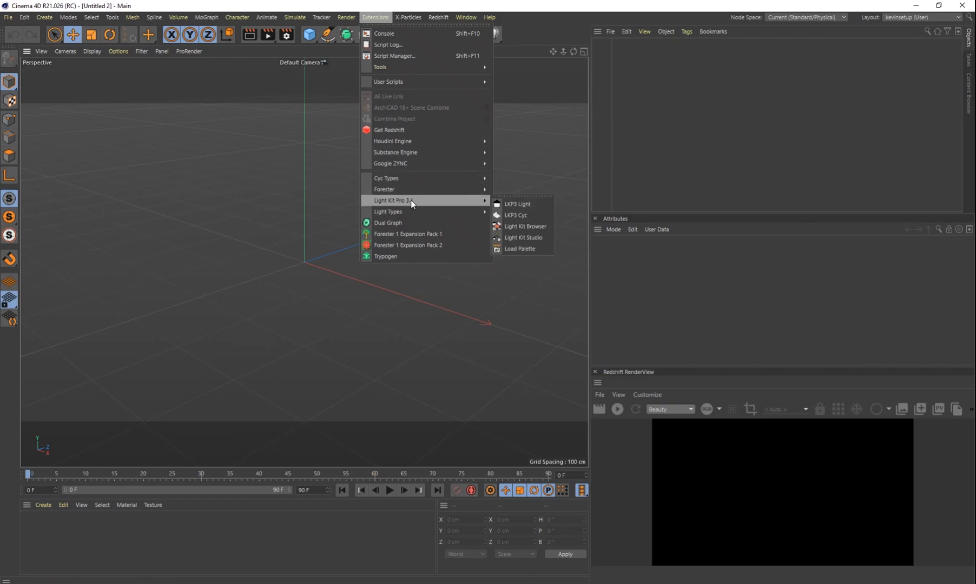
click(522, 227)
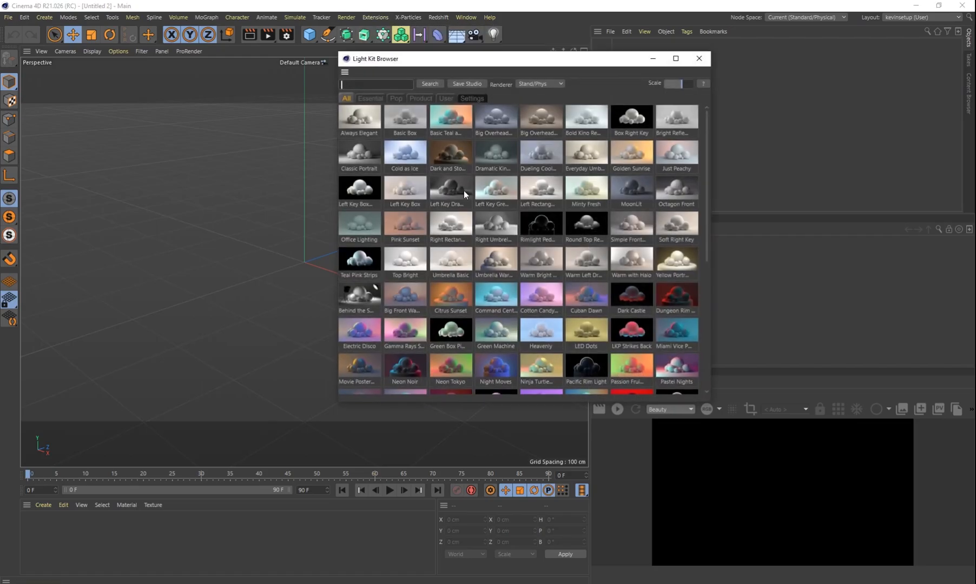
click(453, 127)
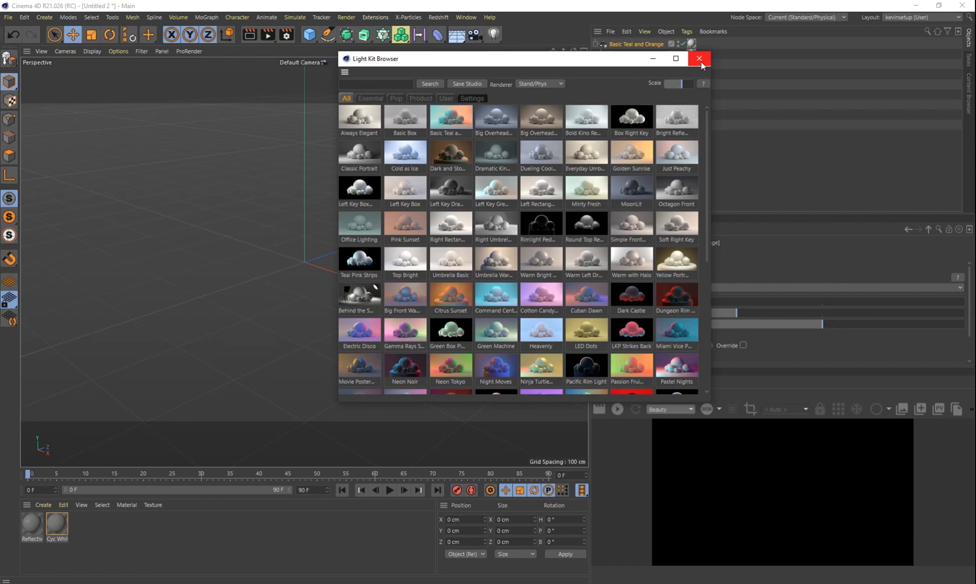
click(699, 59)
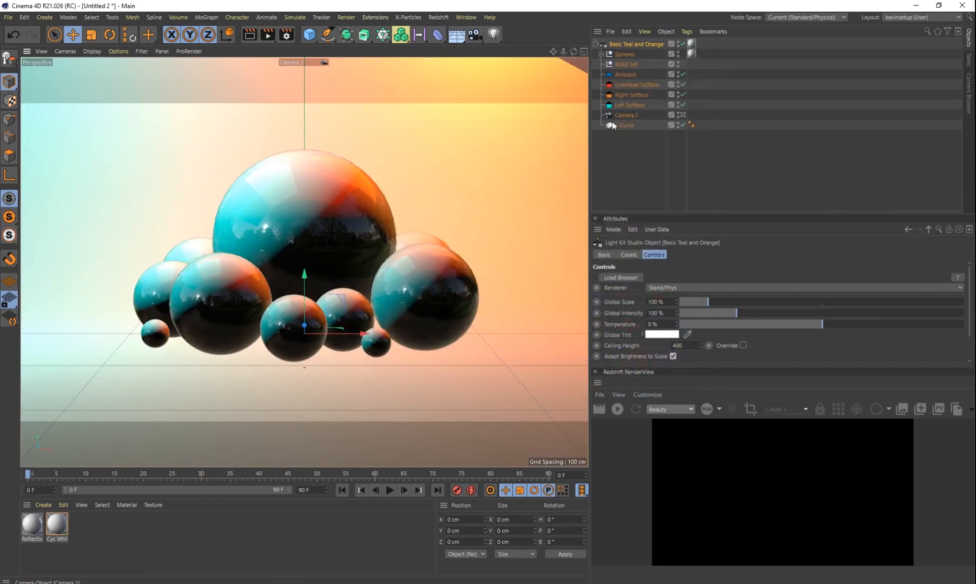
click(617, 408)
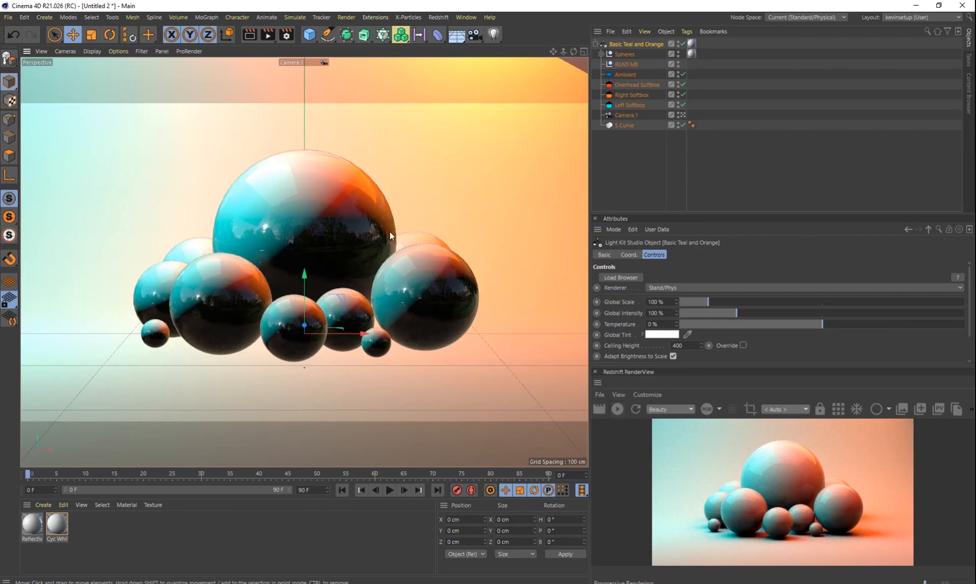
Delete the Spheres group from the light studio and reframe the camera on the empty backdrop
click(628, 57)
key(Delete)
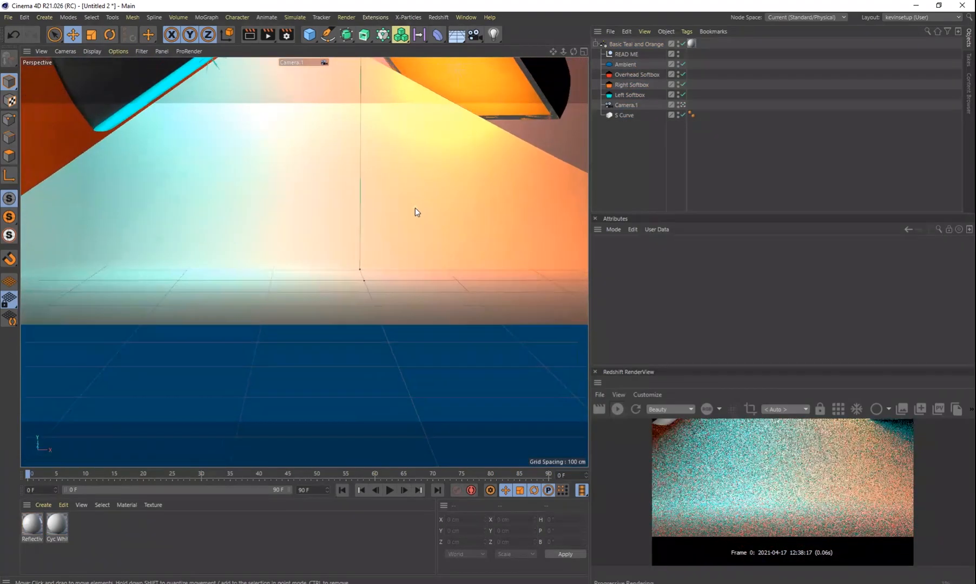
alt+drag(414, 207, 298, 277)
scroll(323, 321, up, 5)
alt+middle_drag(349, 329, 322, 357)
scroll(328, 354, up, 2)
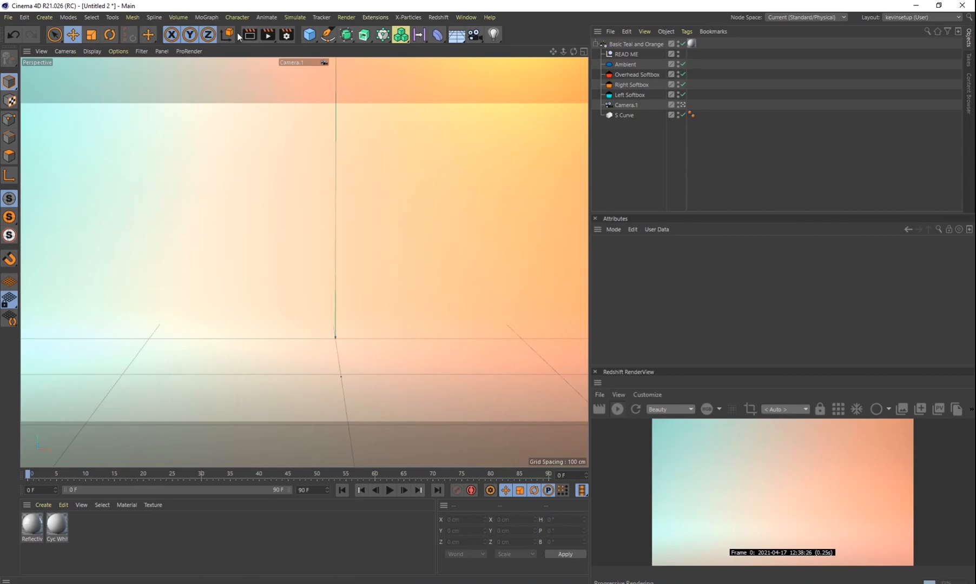
Add a MoText object and set its text to "Jesus"
click(209, 18)
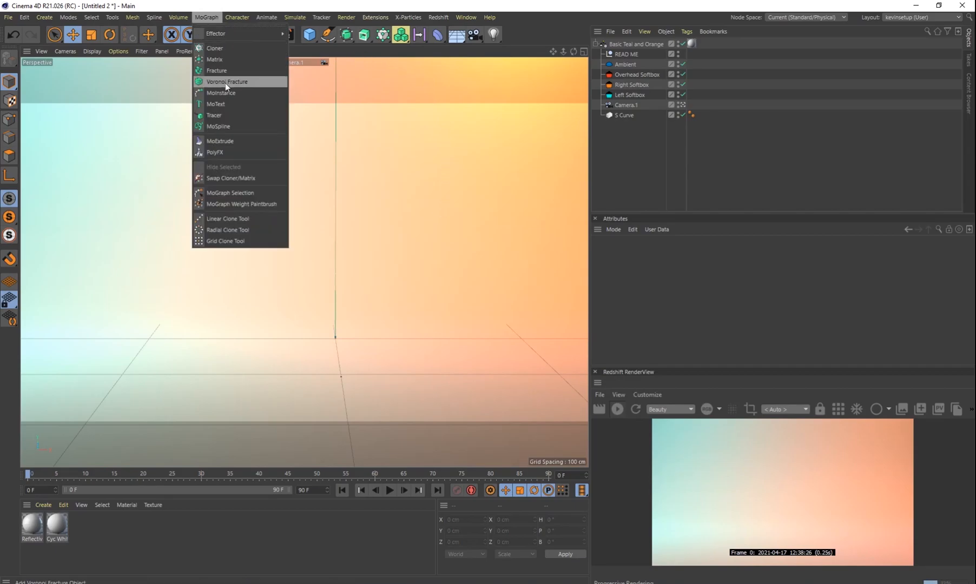
click(219, 104)
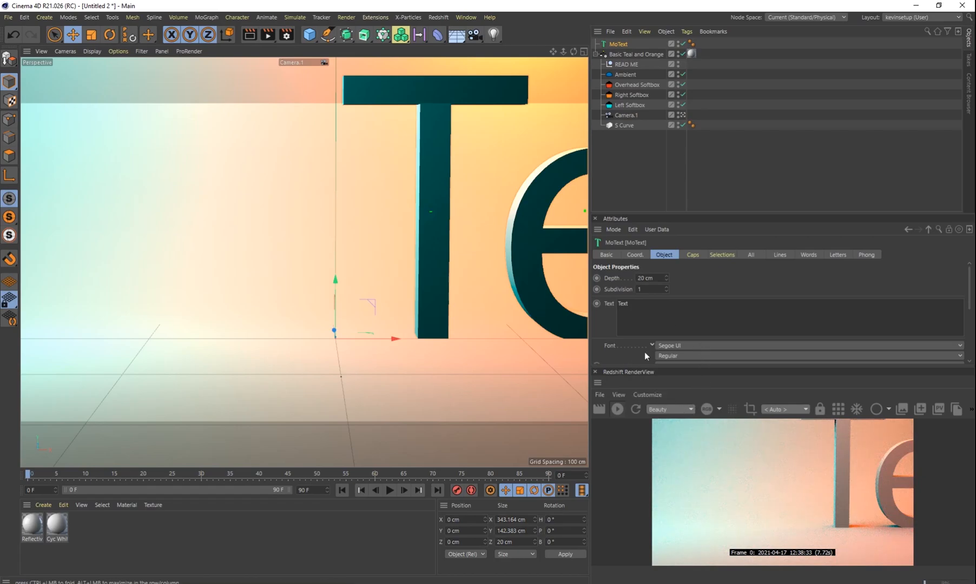
double_click(622, 303)
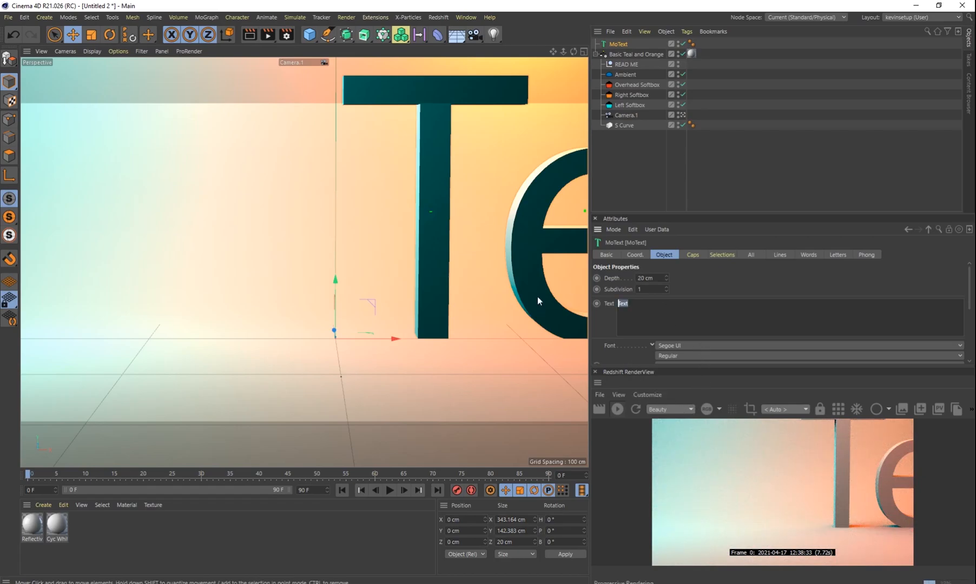
text(Jesus)
click(575, 211)
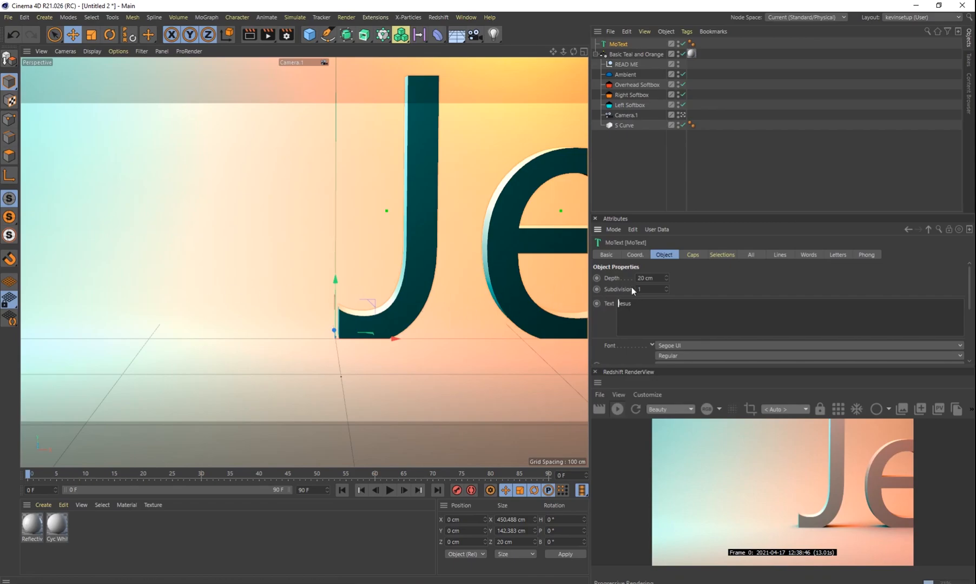
Set the MoText height to 100 cm
click(681, 301)
scroll(791, 325, down, 2)
click(681, 317)
text(100)
key(Return)
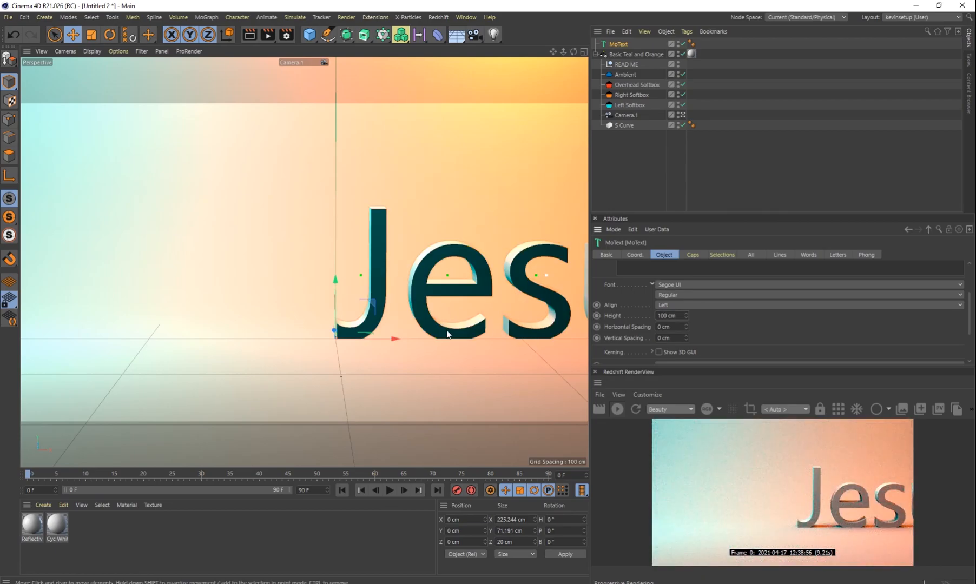
Move the text along X to about -124 cm and raise it to about 1.2 cm on Y, centring it above the floor
drag(387, 337, 189, 338)
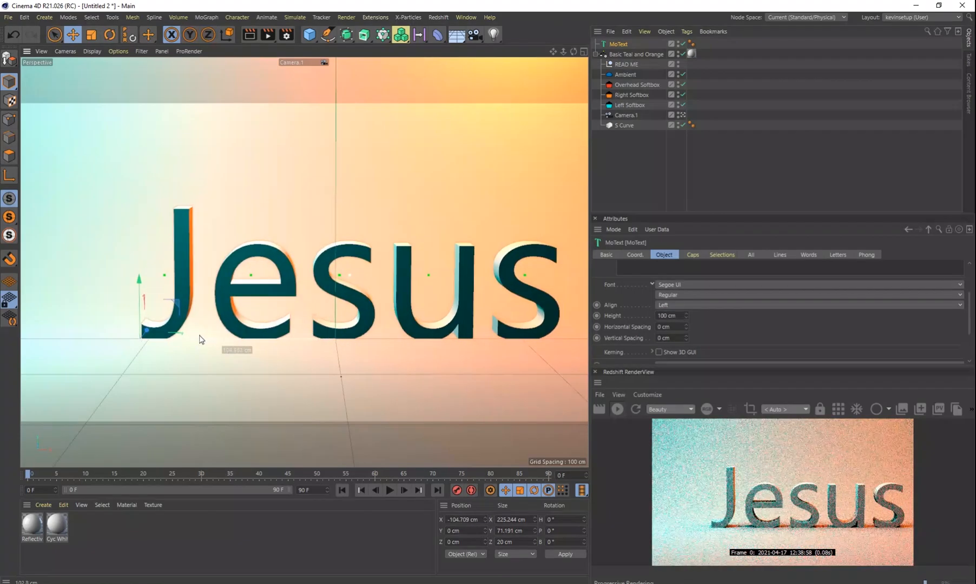
drag(142, 282, 143, 278)
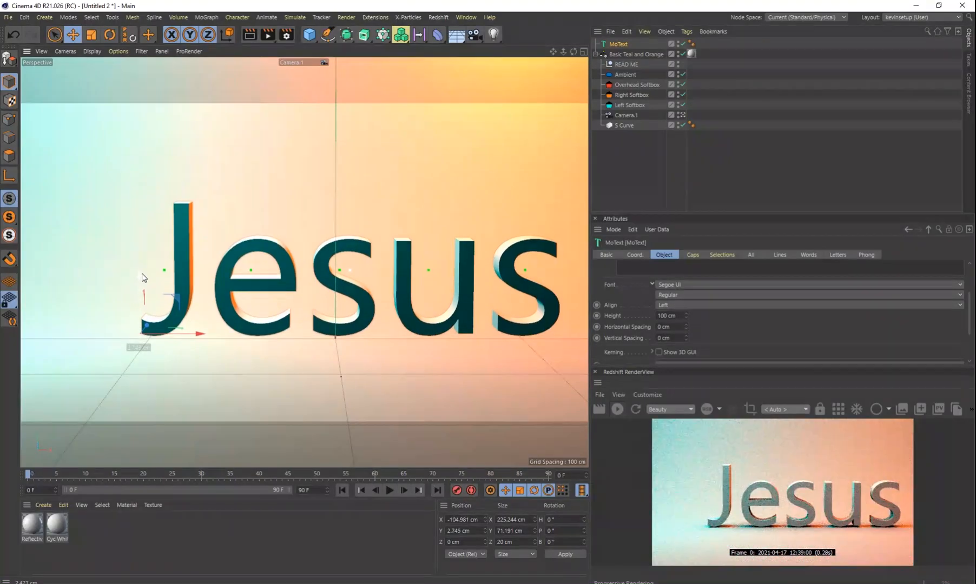
drag(197, 337, 163, 338)
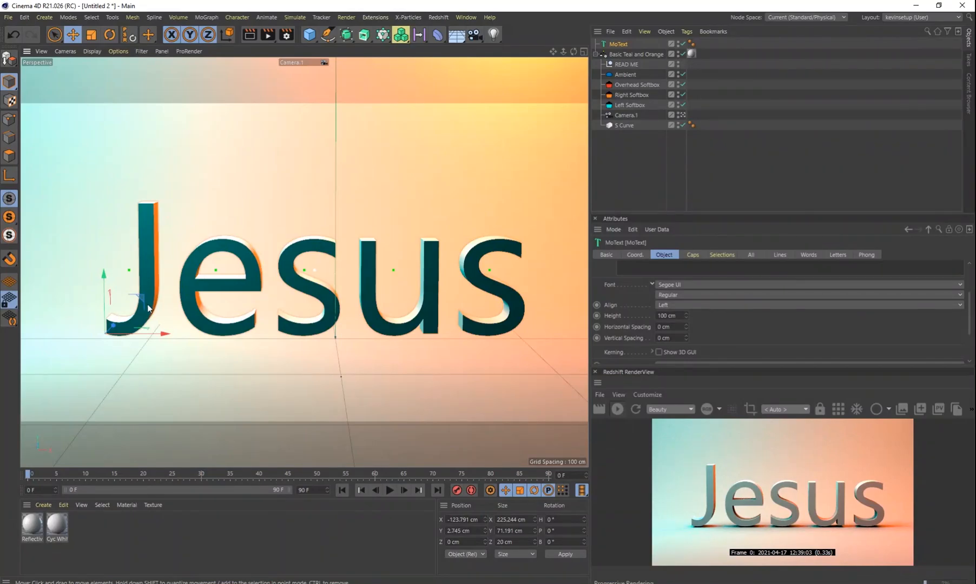
drag(106, 279, 103, 282)
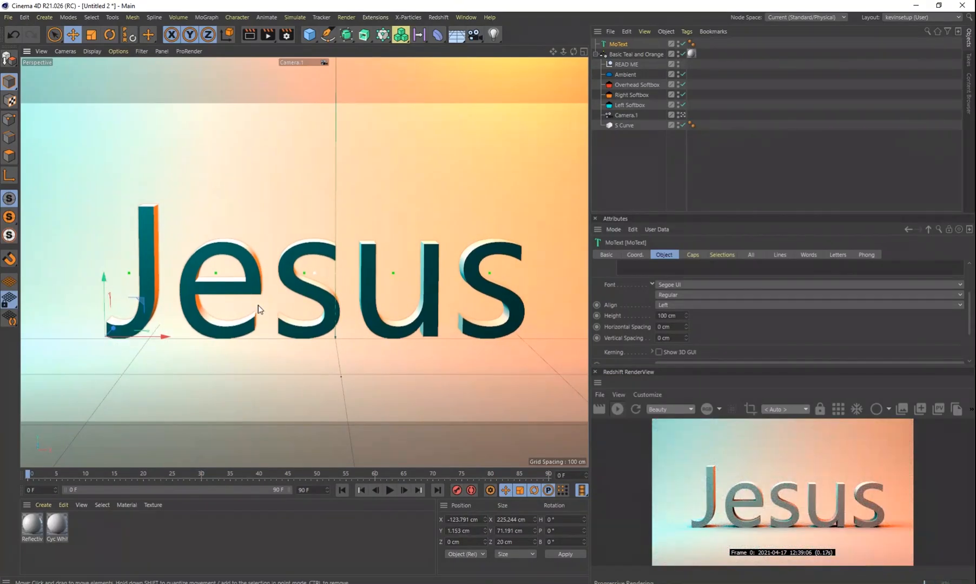
Tighten the MoText horizontal spacing to -8 cm
click(685, 330)
click(684, 329)
click(685, 330)
click(684, 329)
click(684, 329)
click(684, 329)
click(685, 329)
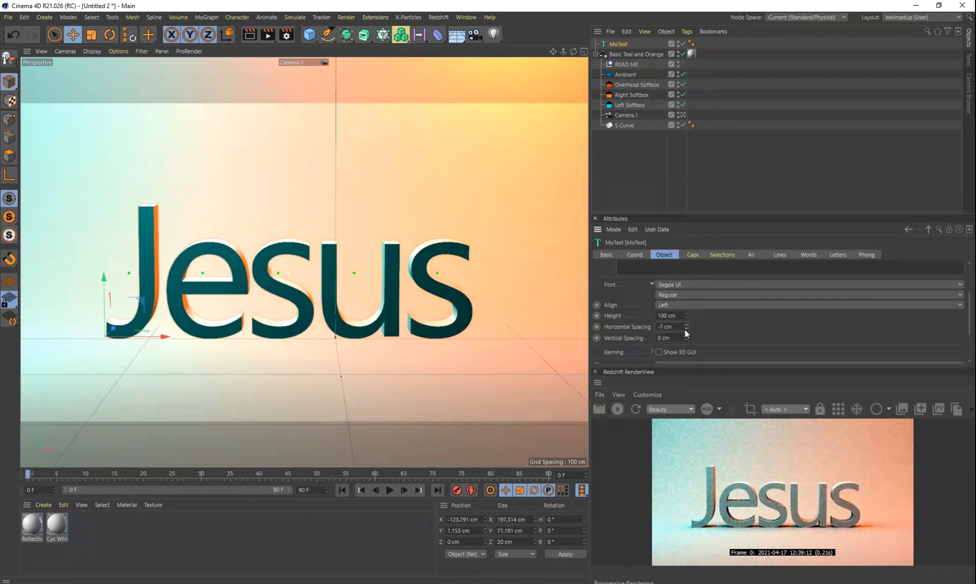
click(685, 330)
click(685, 329)
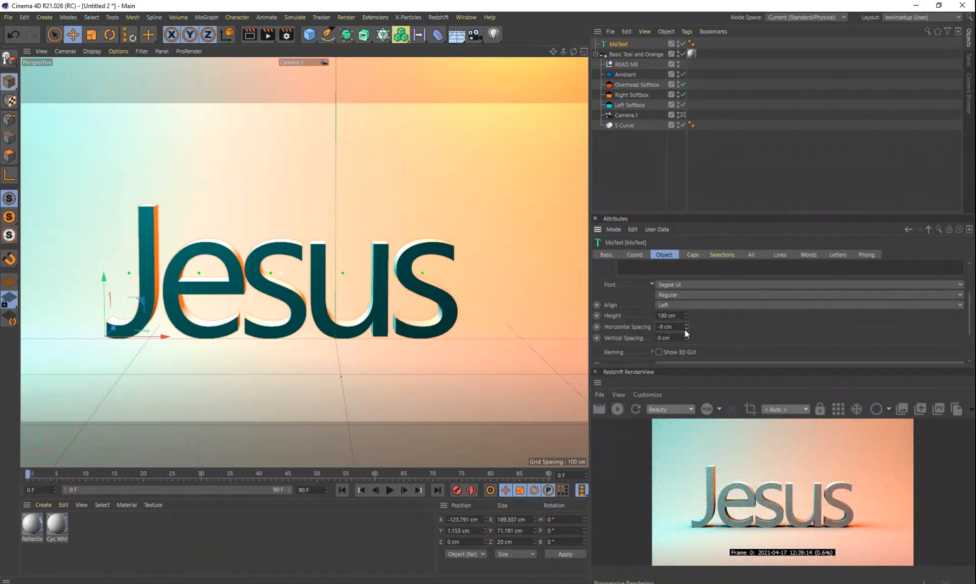
click(685, 324)
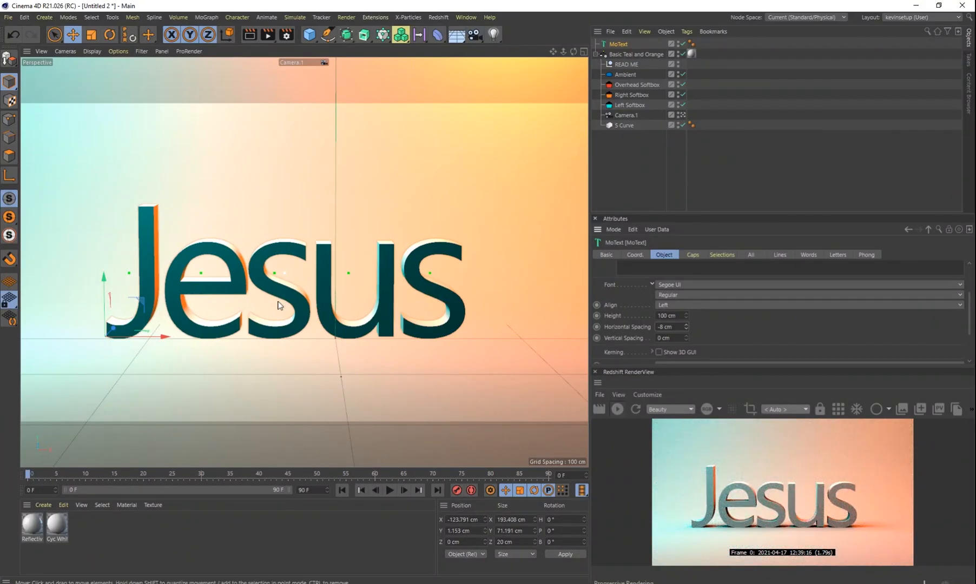
Set the MoText height to 115 cm and horizontal spacing to -9 cm, recentring the text at about -127 cm on X
click(686, 313)
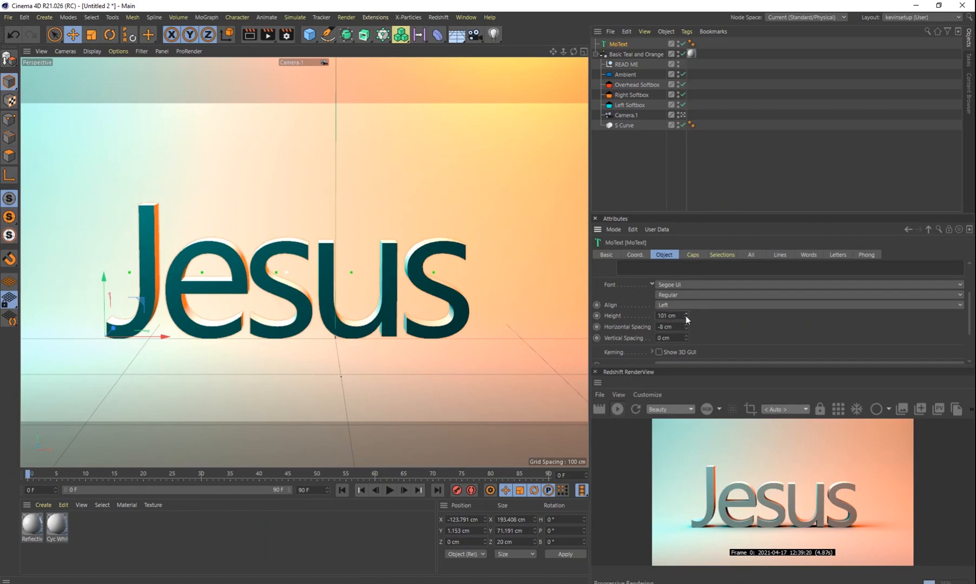
drag(685, 313, 685, 313)
click(685, 313)
click(684, 313)
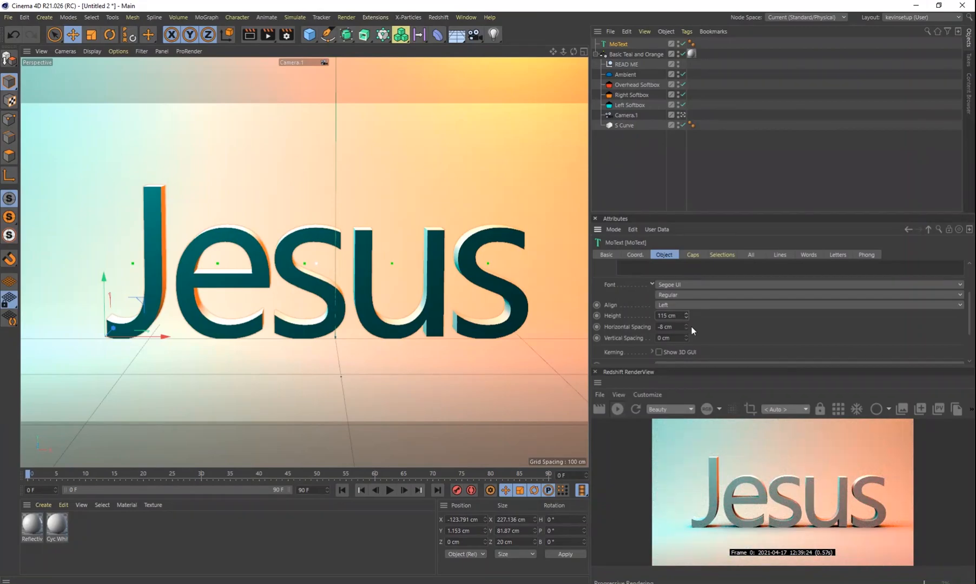
click(685, 329)
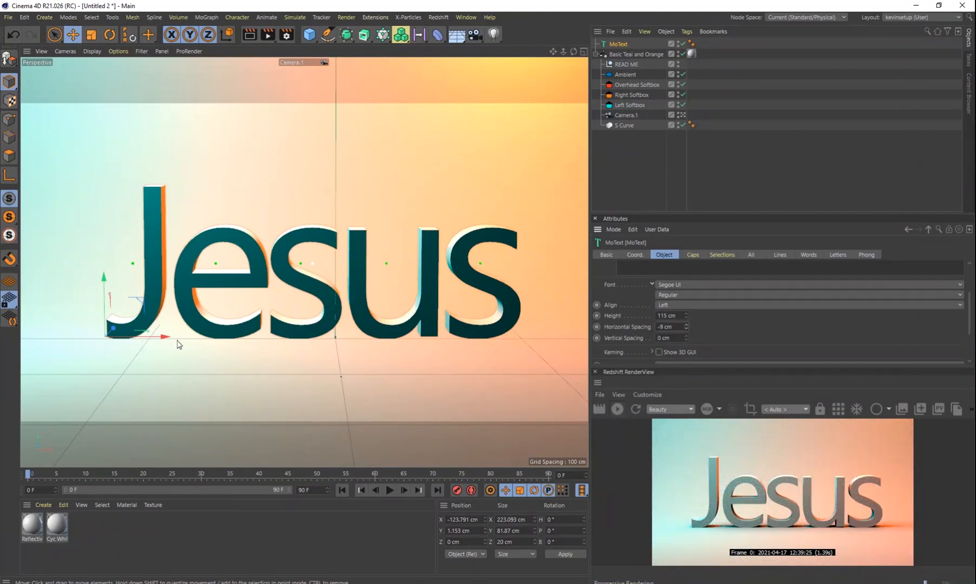
drag(169, 337, 162, 338)
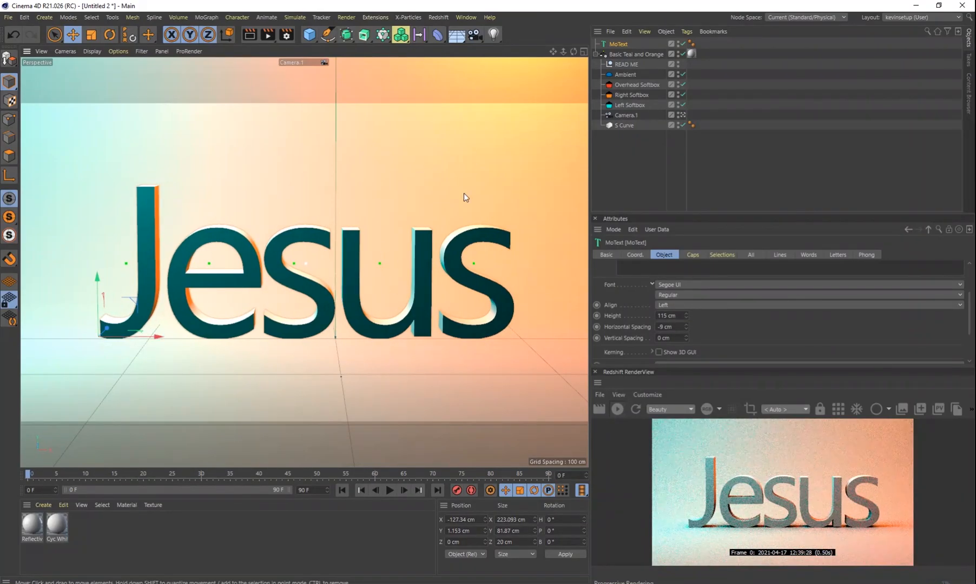
Collapse the light studio hierarchy and add a Voronoi Fracture object with the MoText as its child
click(594, 51)
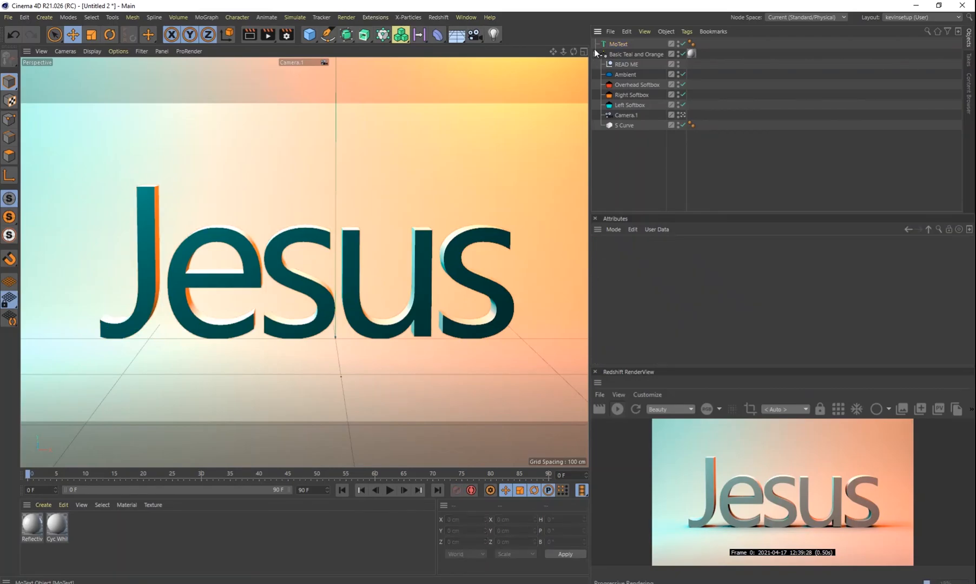
click(593, 54)
click(613, 46)
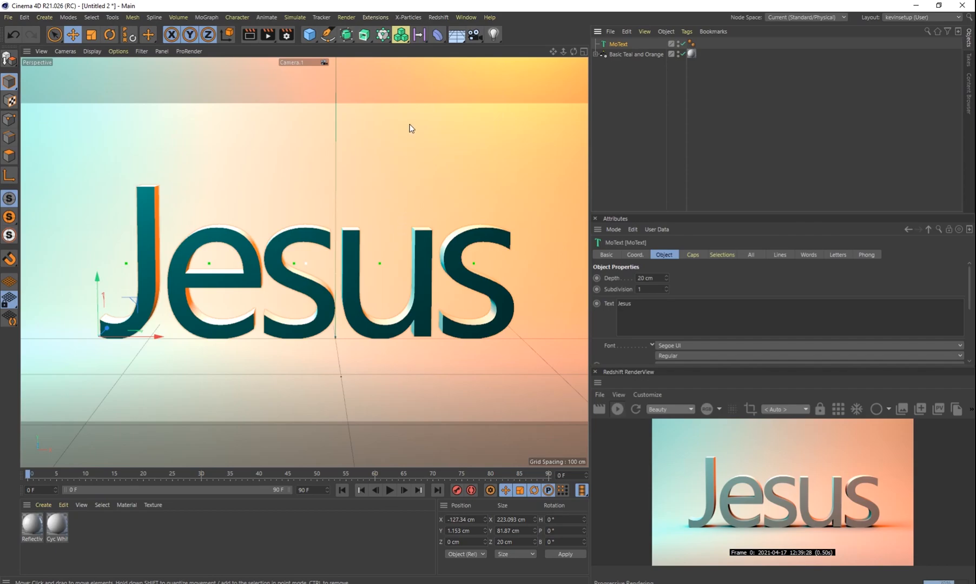
click(215, 21)
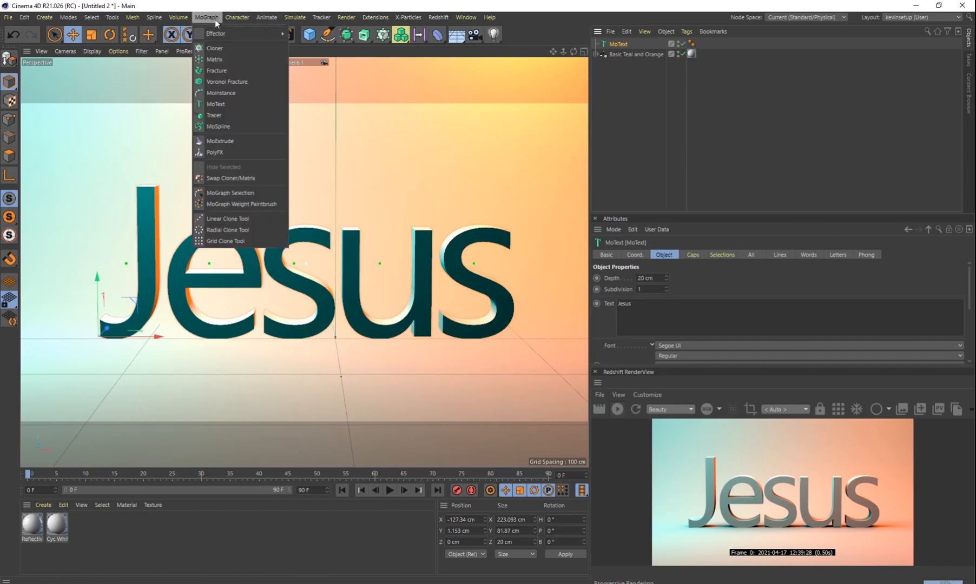
click(234, 82)
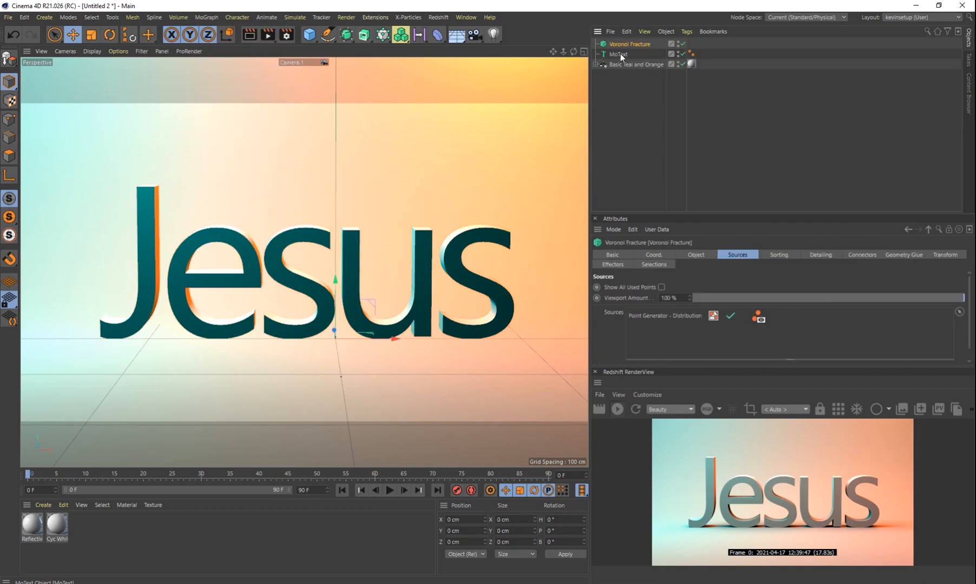
drag(621, 56, 625, 45)
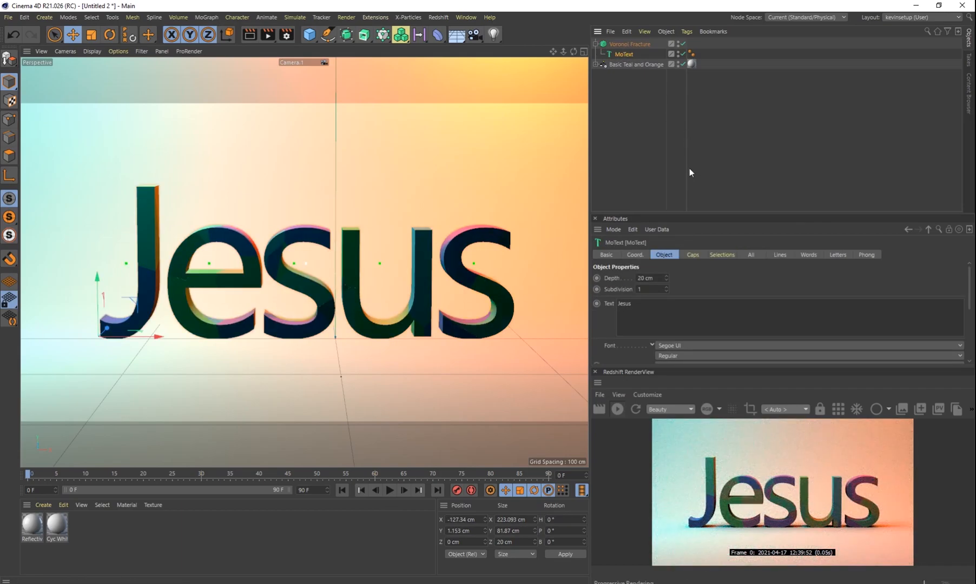
Set the point amount of the Voronoi Fracture's distribution source to 80
click(629, 46)
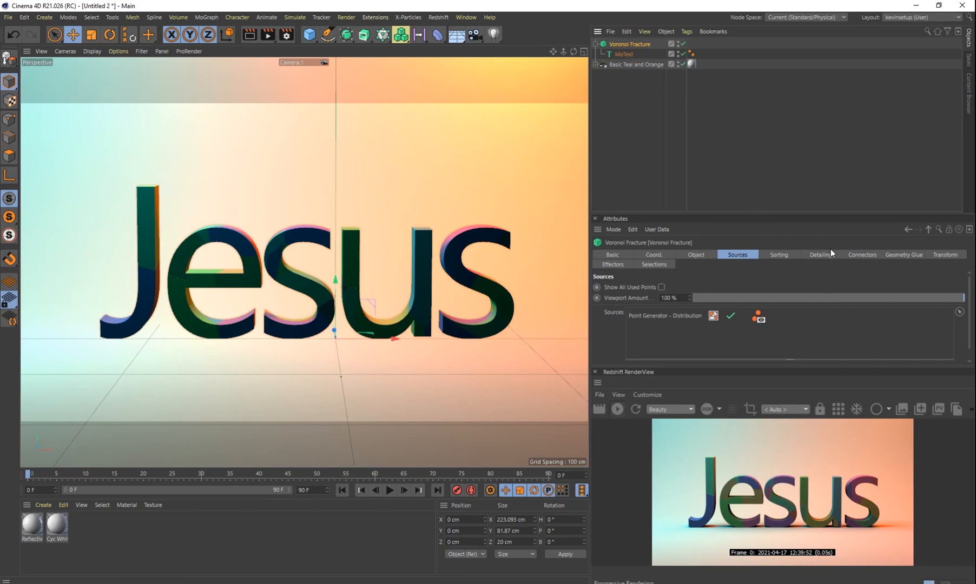
click(695, 317)
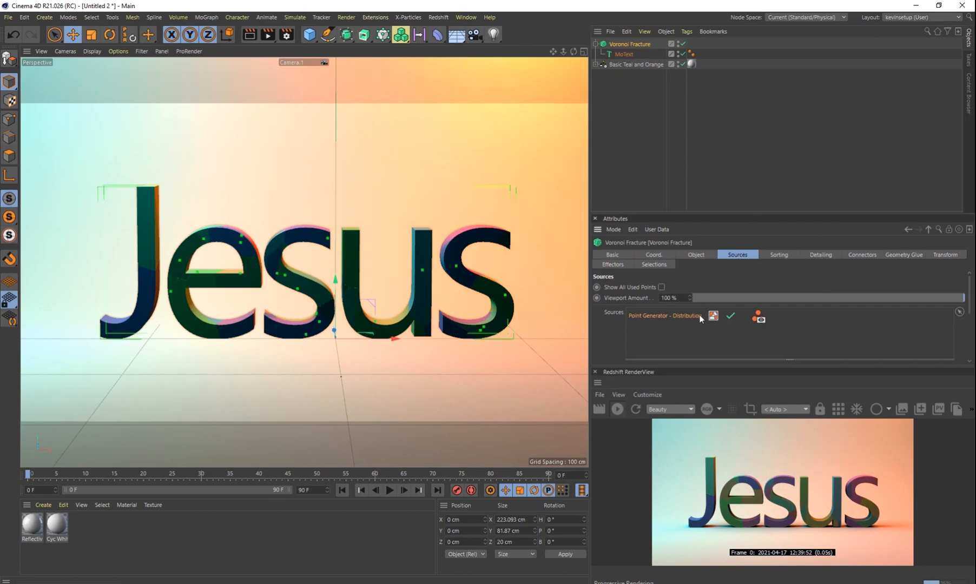
drag(968, 305, 962, 334)
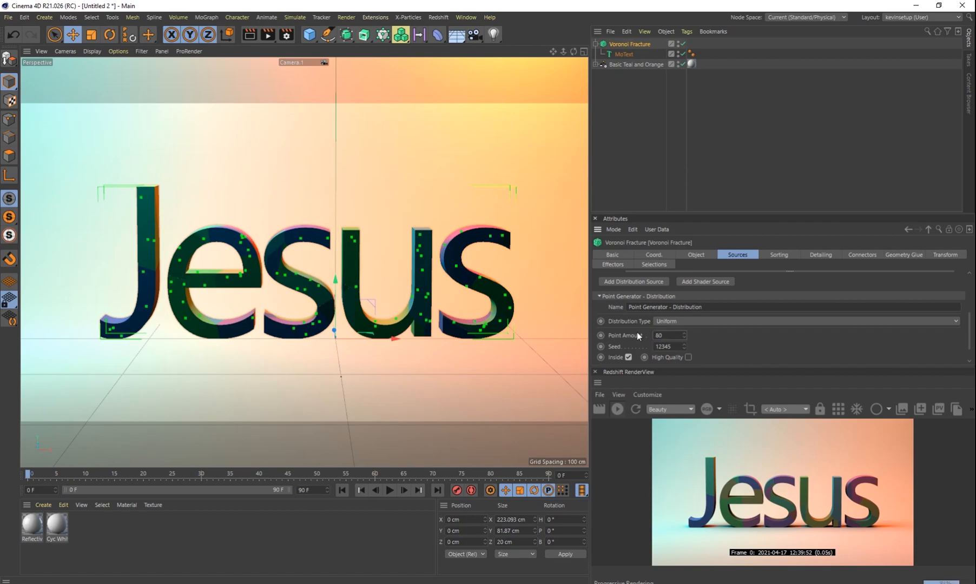
key(Return)
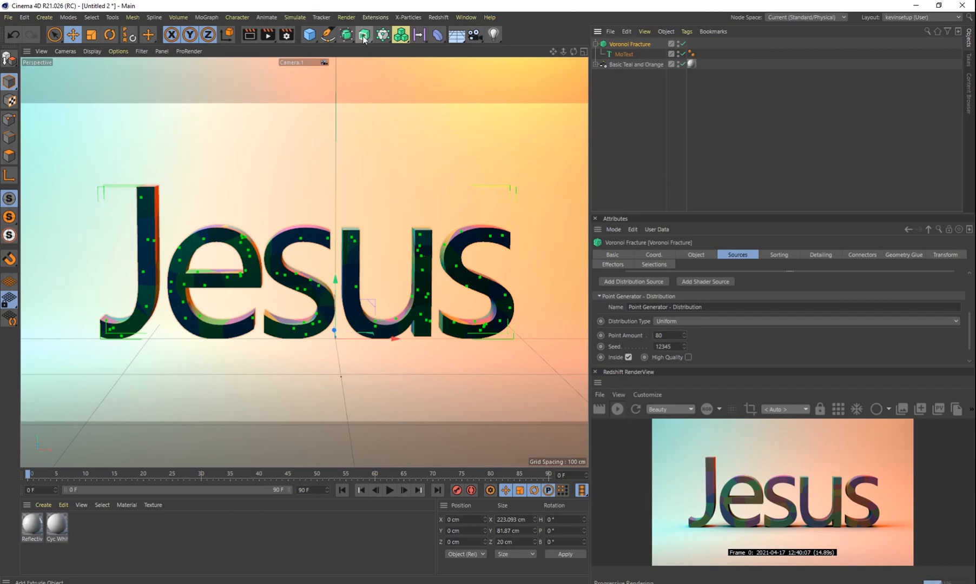
Add a Matrix object, set its mode to Object and link the Voronoi Fracture as its distribution object
drag(367, 37, 492, 50)
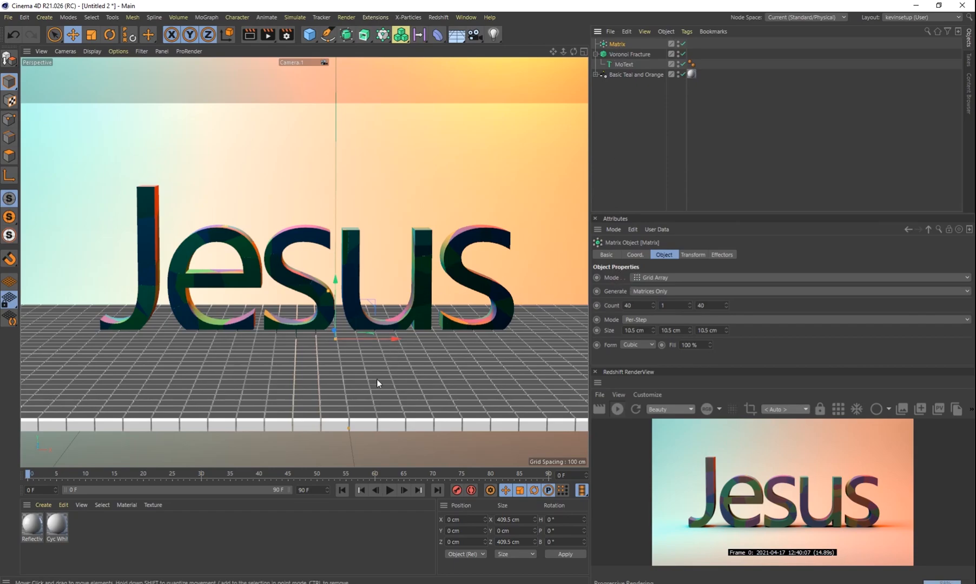
click(661, 278)
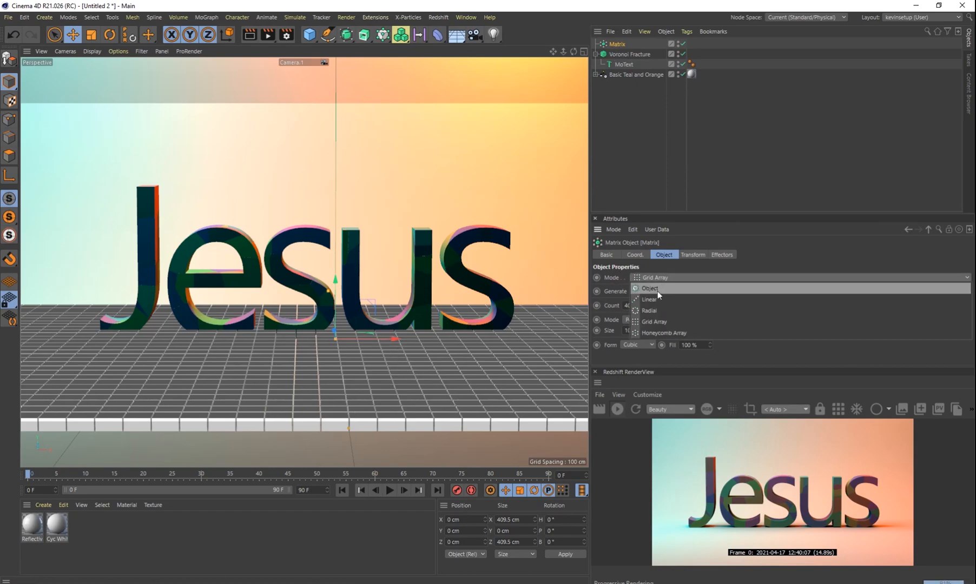
click(657, 291)
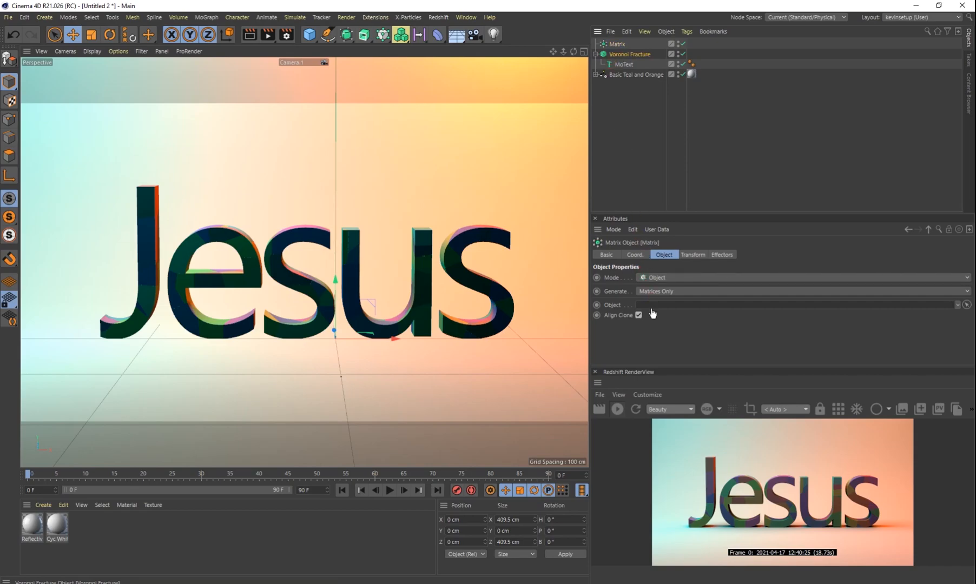
drag(652, 315, 649, 303)
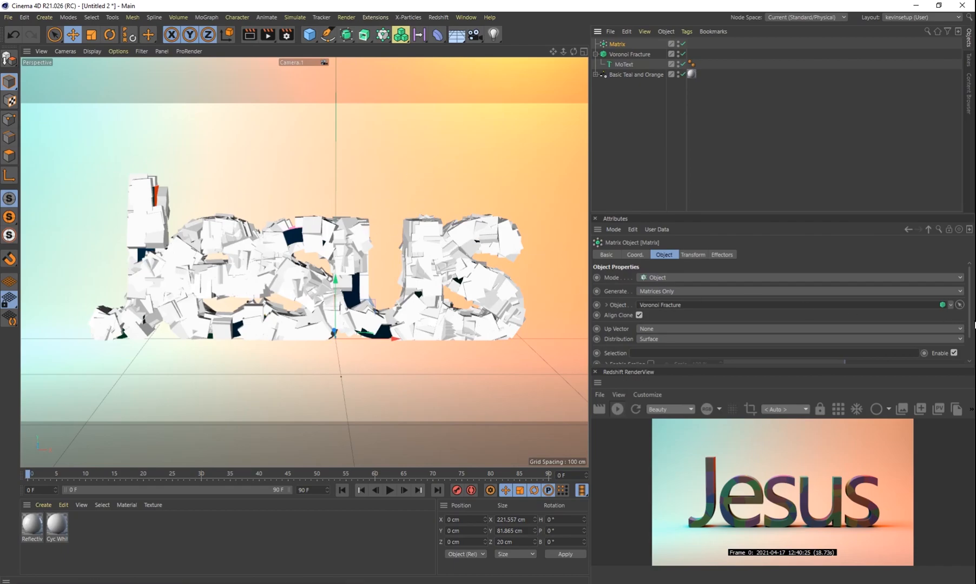
scroll(968, 314, down, 2)
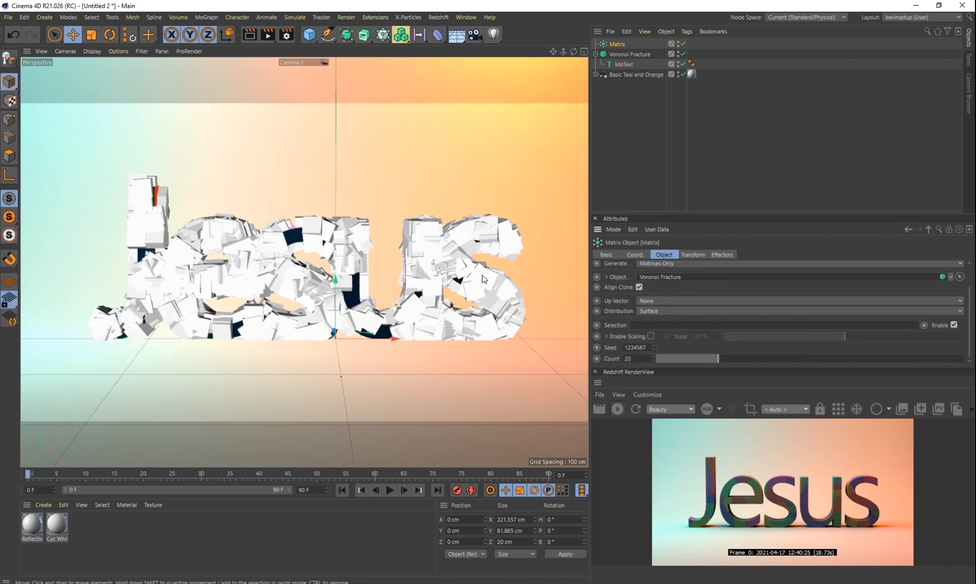
mouse_move(718, 358)
mouse_down()
mouse_move(656, 362)
mouse_move(796, 359)
mouse_move(661, 359)
mouse_move(718, 358)
mouse_up()
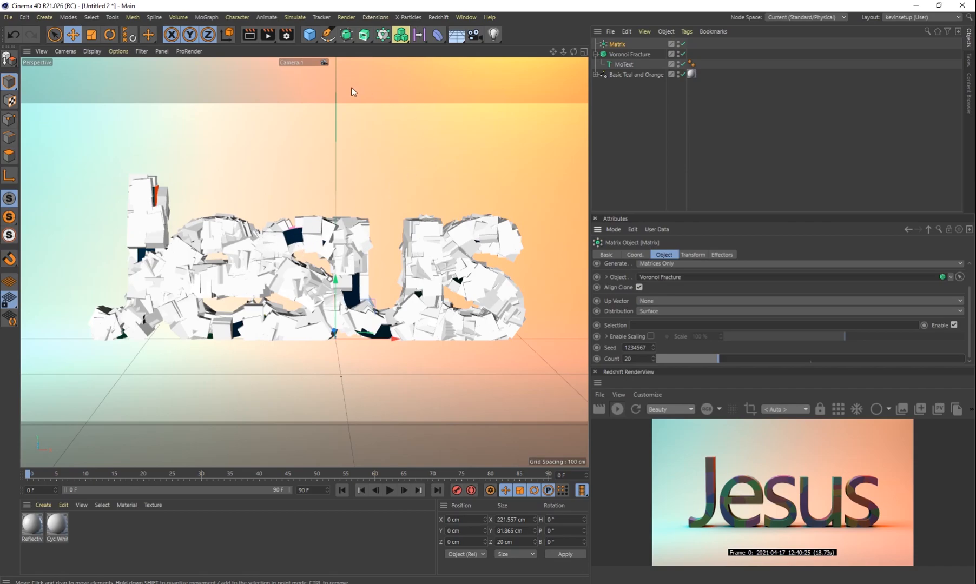
Add a Tracer that traces the Matrix object and set its tracing mode to Connect All Objects
click(385, 36)
click(418, 94)
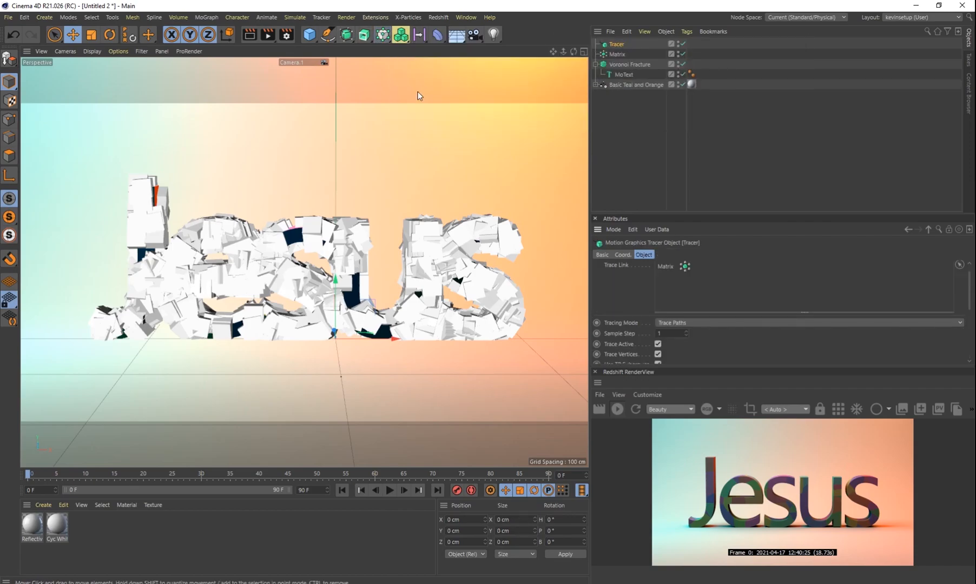
click(621, 54)
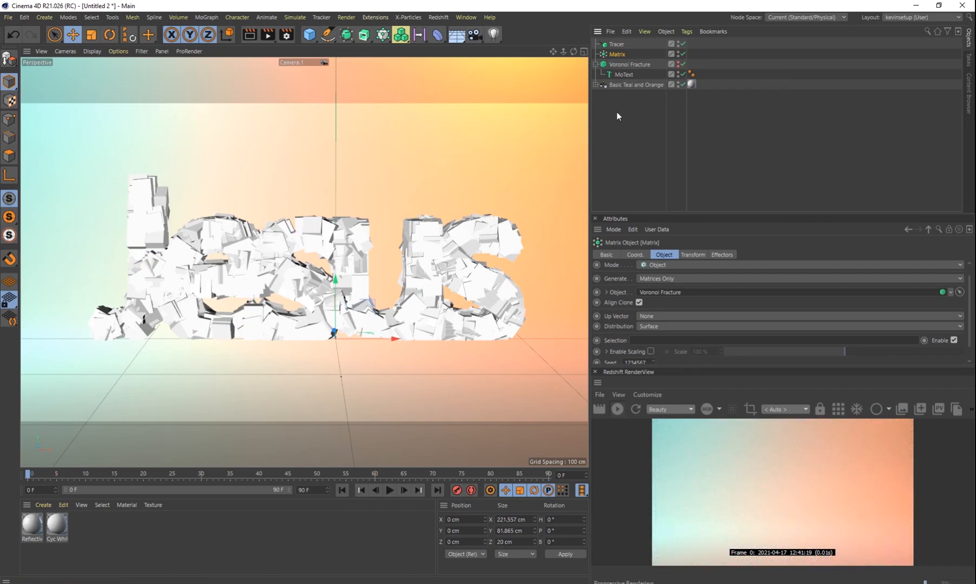
click(622, 44)
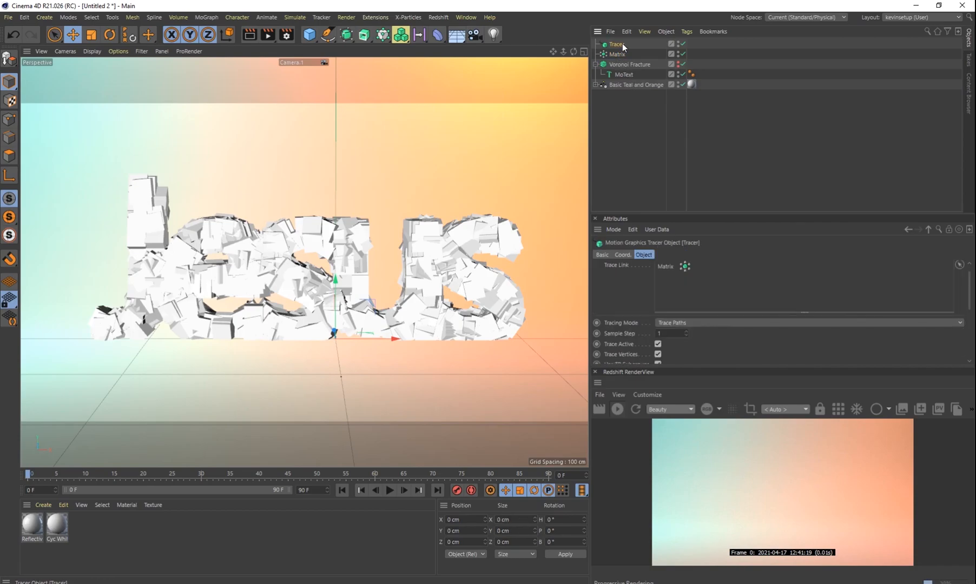
click(672, 323)
click(684, 346)
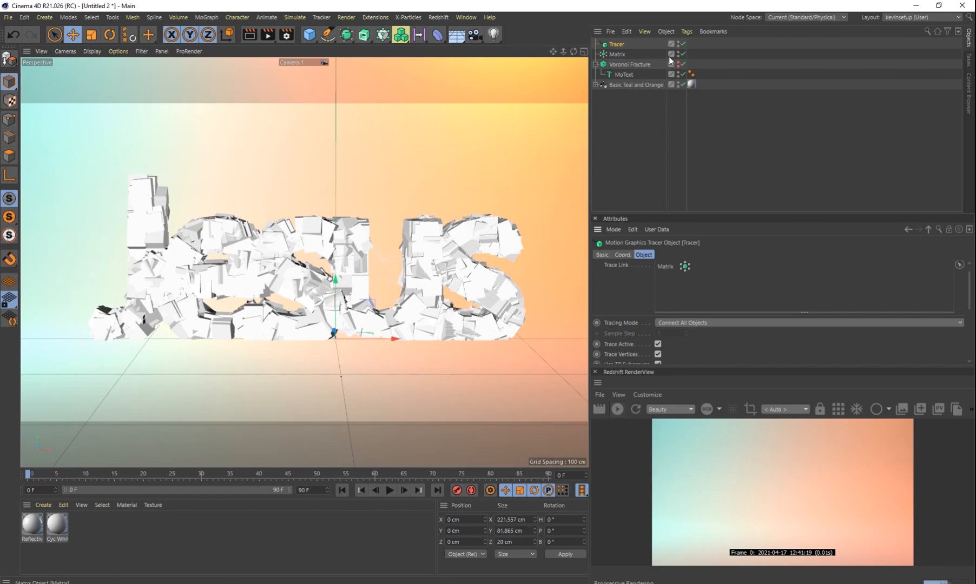
Hide the Matrix object and inspect the lines the Tracer draws between its points
click(620, 56)
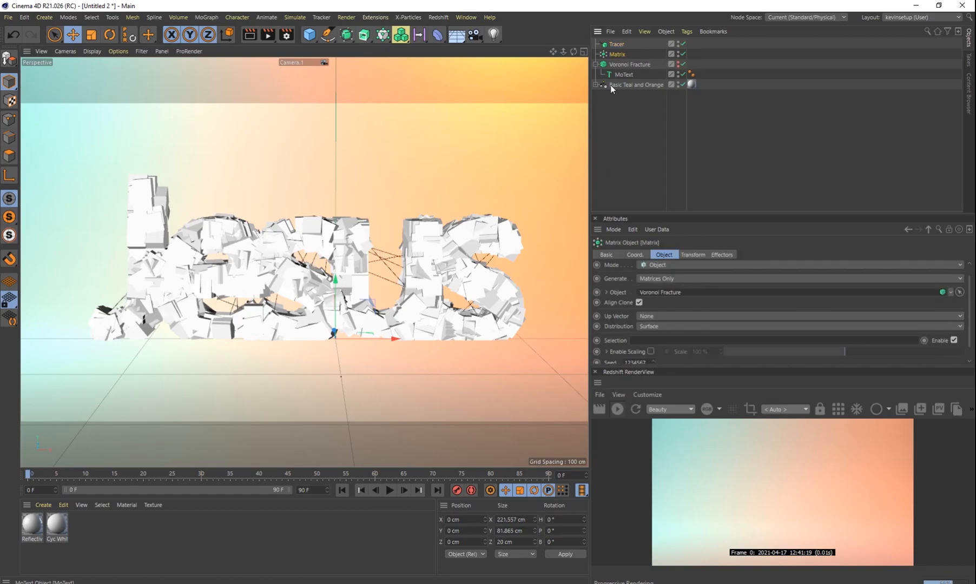
click(678, 62)
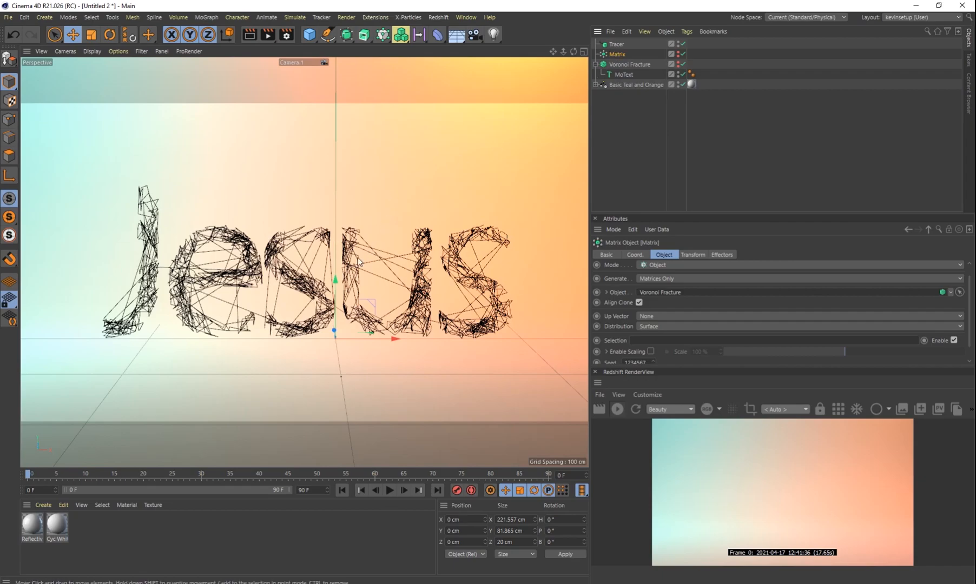
scroll(299, 297, up, 3)
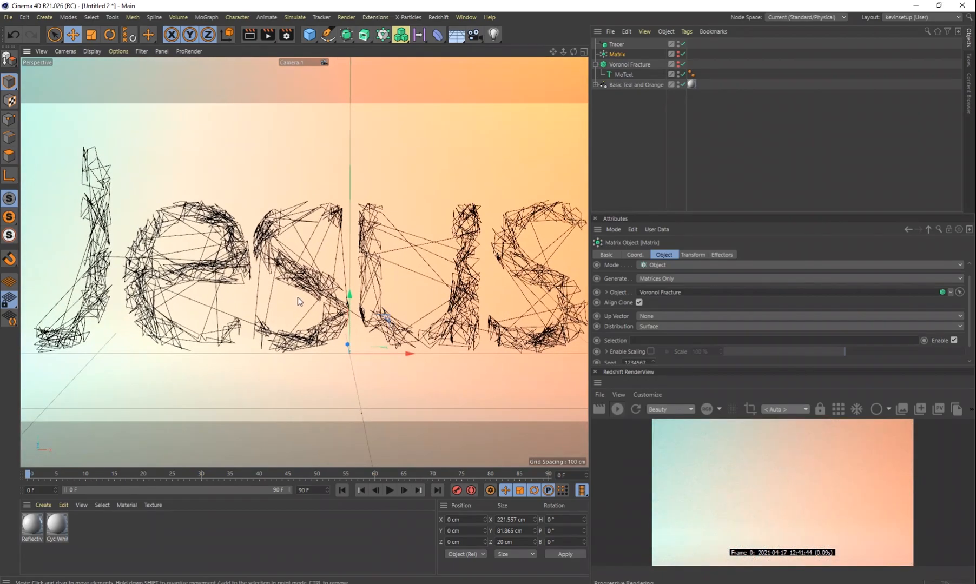
scroll(298, 298, up, 3)
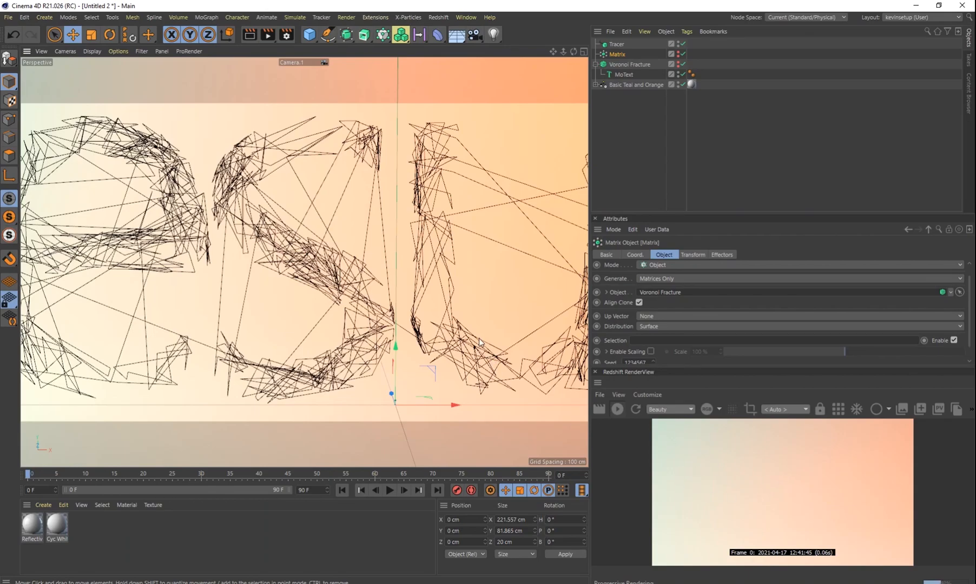
scroll(400, 273, down, 6)
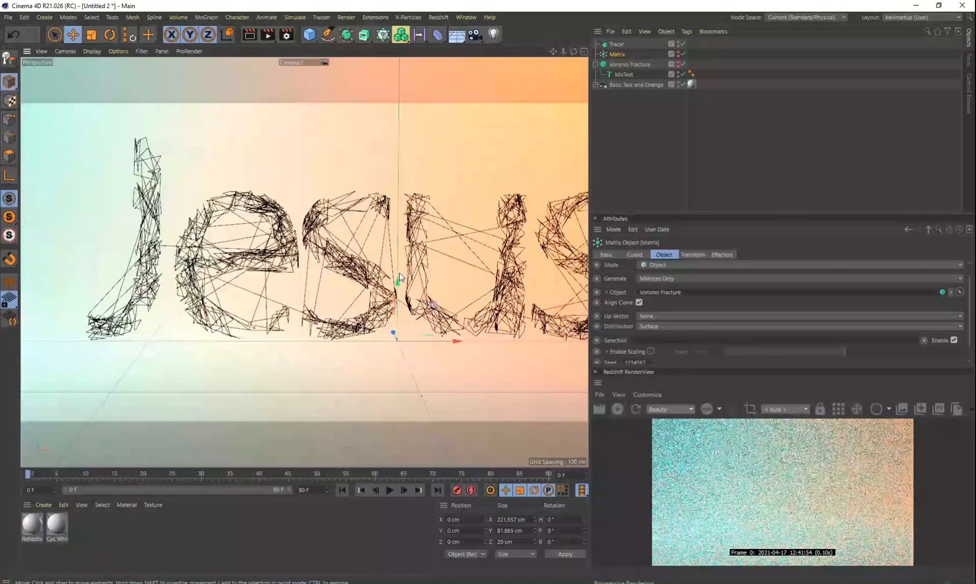
scroll(399, 273, down, 2)
alt+middle_drag(395, 275, 348, 281)
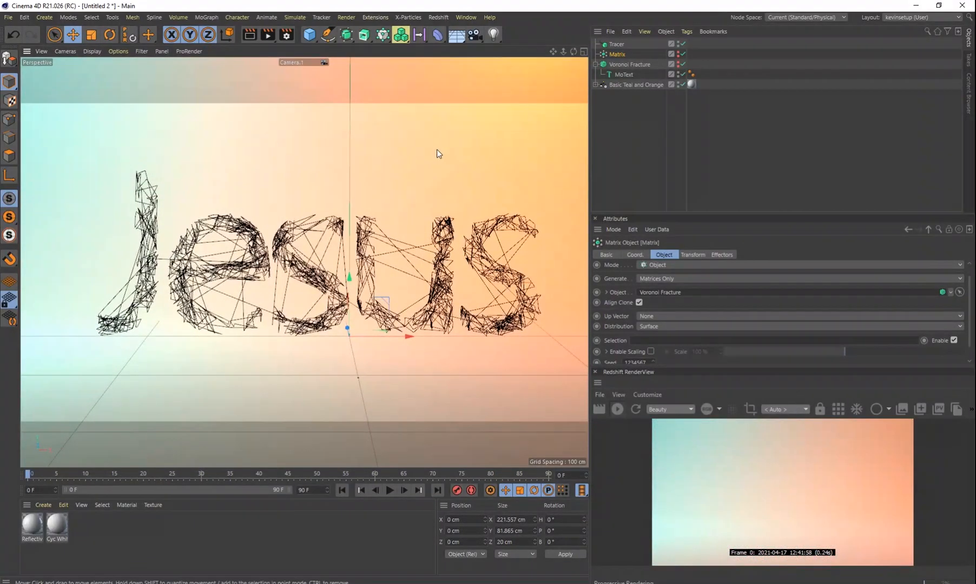
Add a Sweep object and a Circle spline to the scene
click(363, 37)
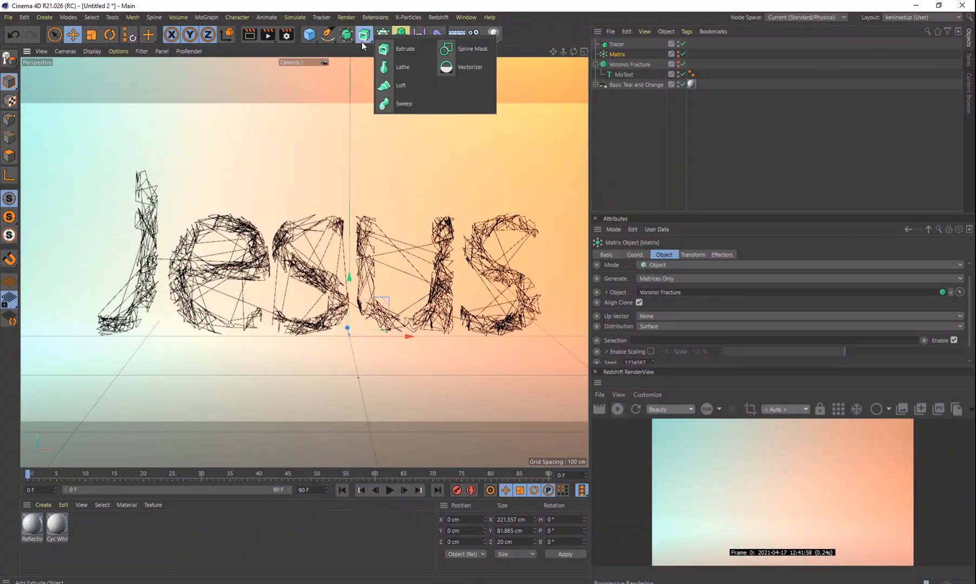
click(409, 105)
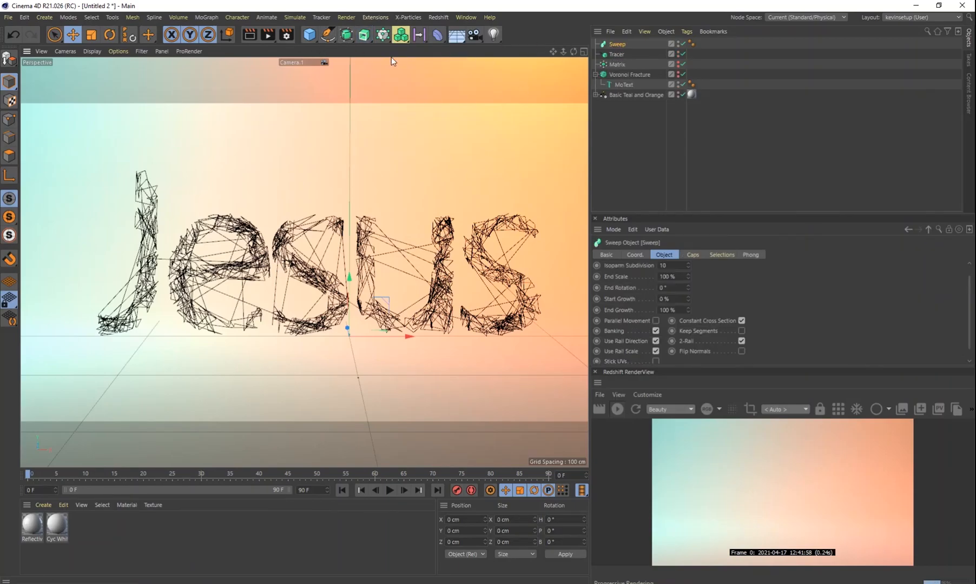
click(329, 38)
click(432, 71)
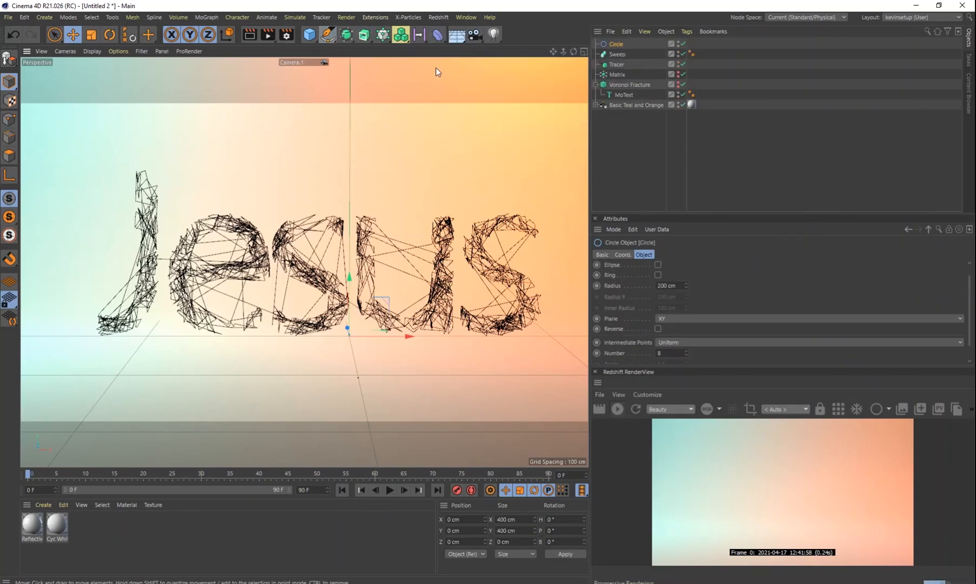
Set the Circle spline's radius to 0.5 cm
scroll(454, 276, down, 5)
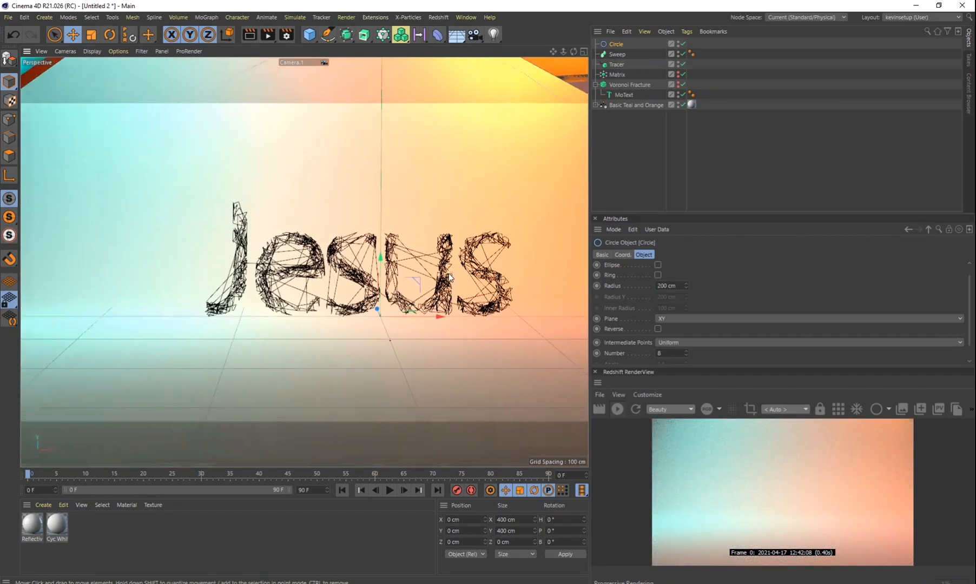
scroll(417, 261, up, 1)
click(668, 286)
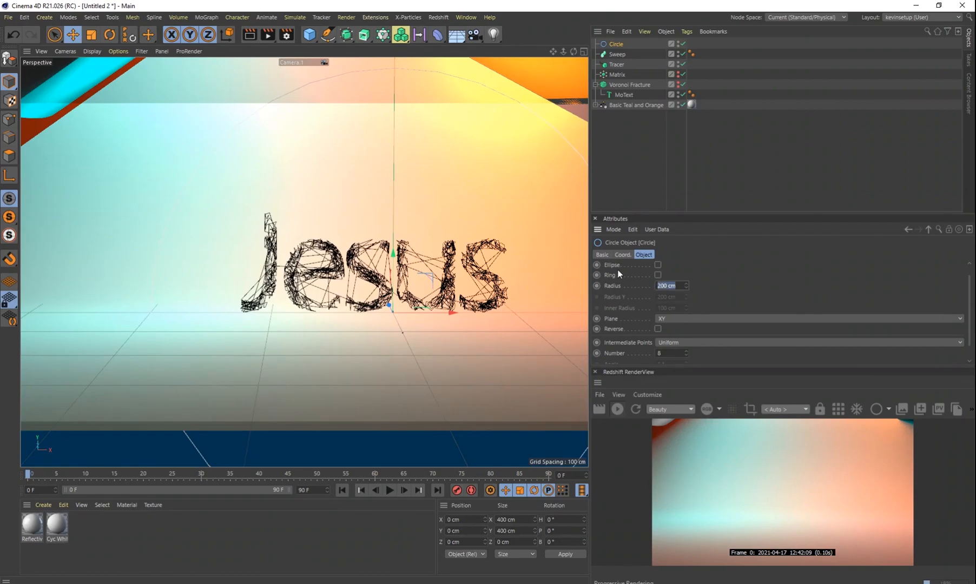
text(0.5)
key(Return)
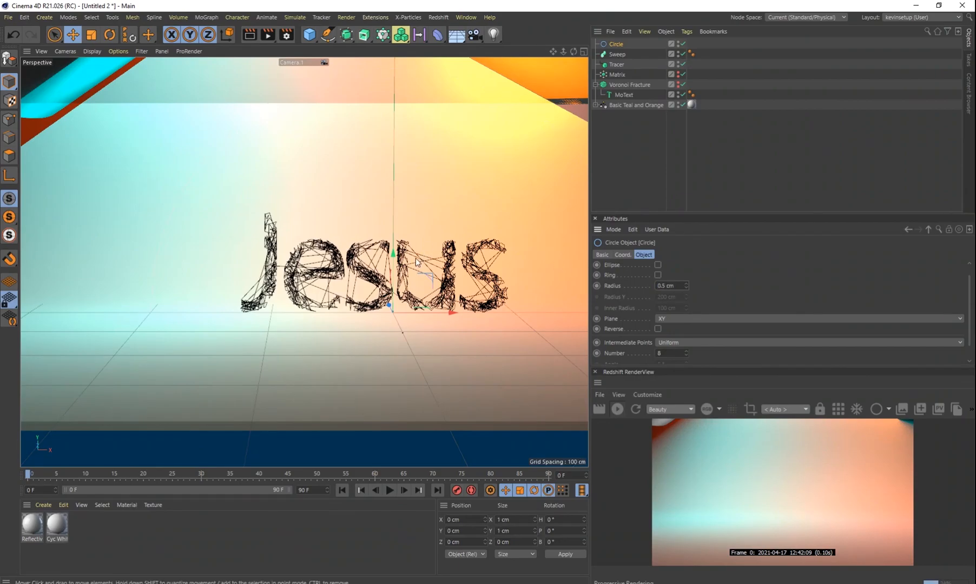
scroll(395, 280, up, 4)
scroll(395, 279, up, 3)
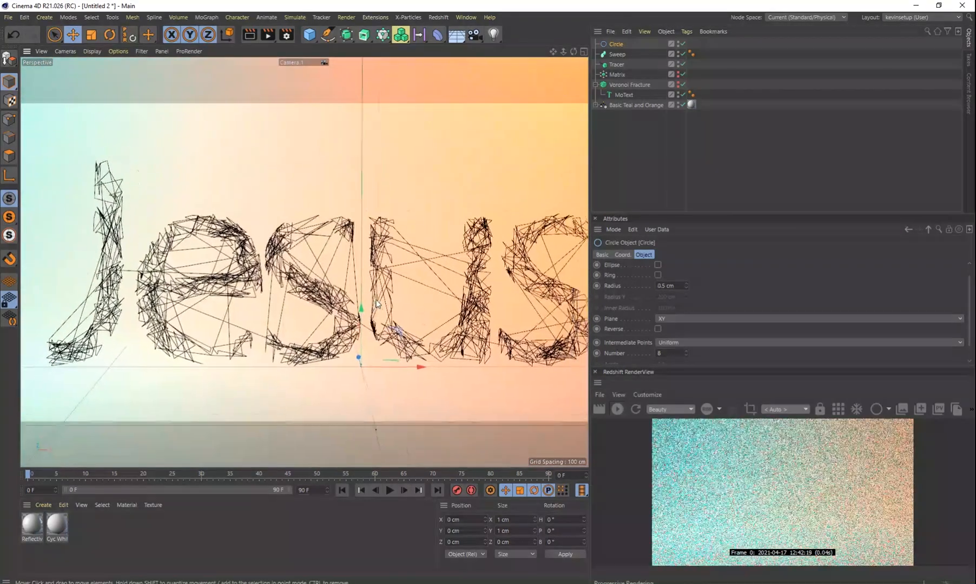
scroll(362, 296, down, 1)
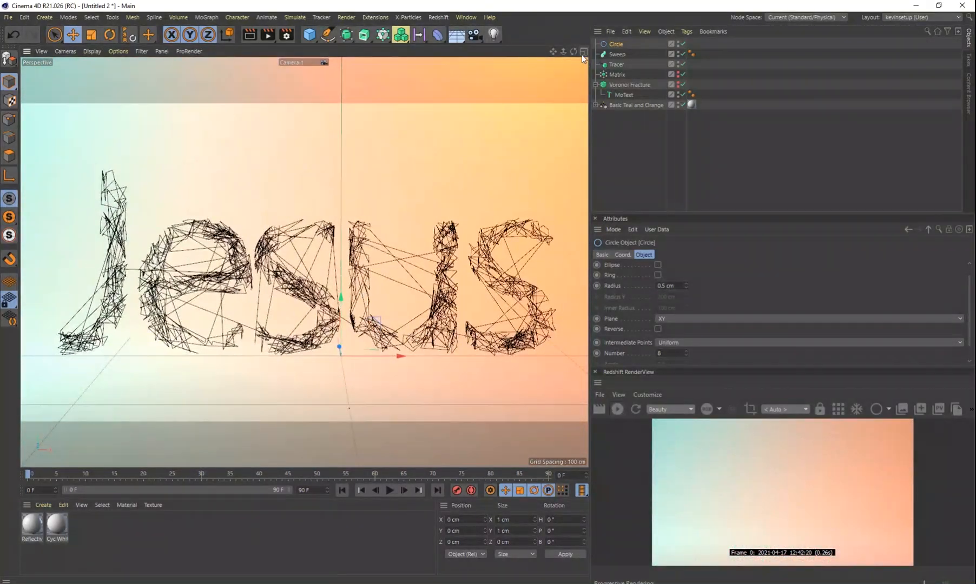
Make the Circle and, below it, the Tracer children of the Sweep, and inspect the swept text up close
drag(620, 45, 619, 59)
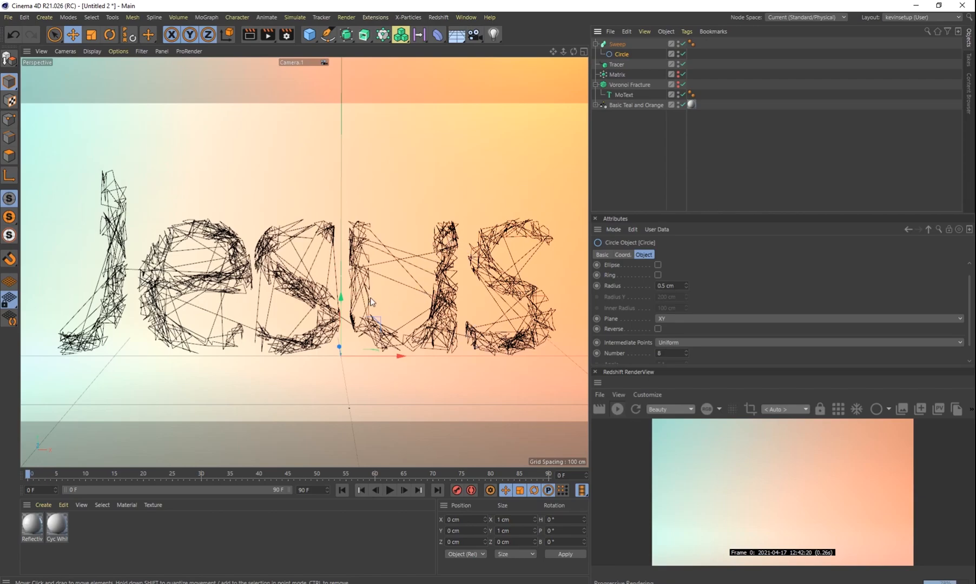
drag(613, 64, 622, 61)
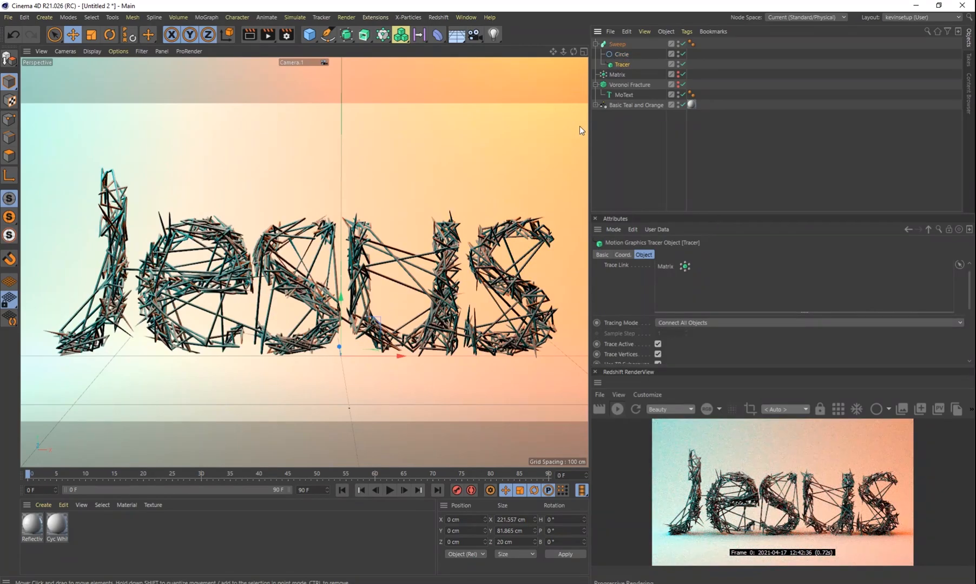
click(622, 54)
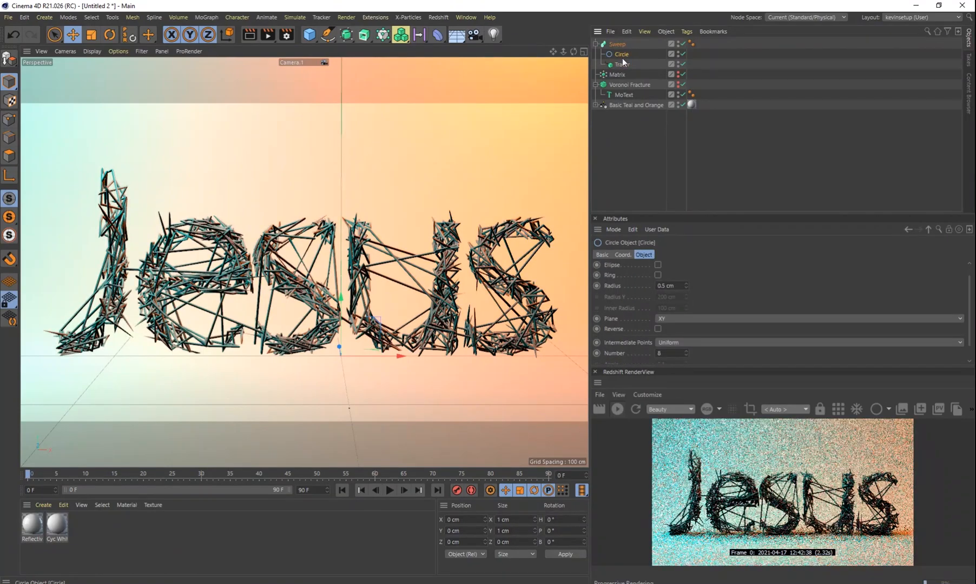
click(622, 65)
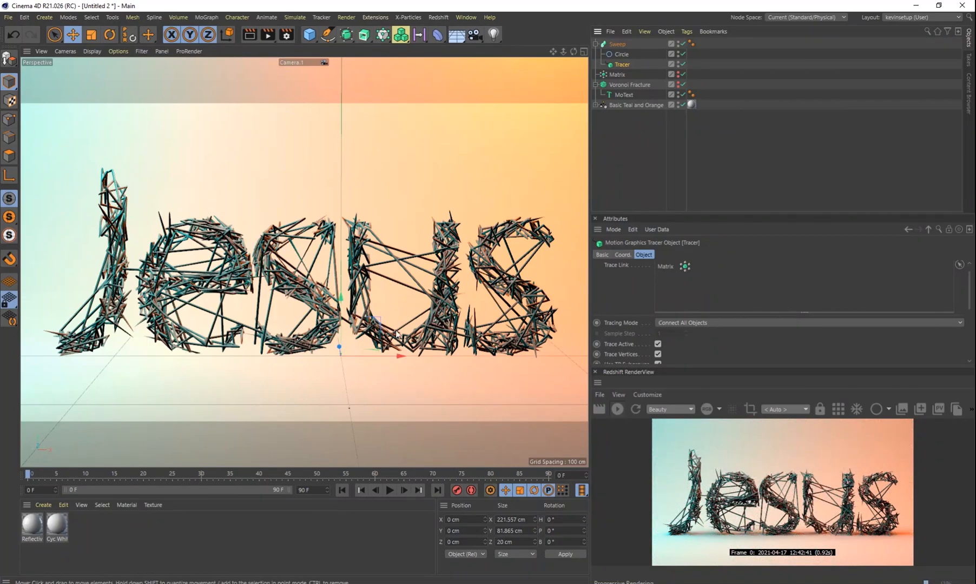
scroll(332, 310, up, 2)
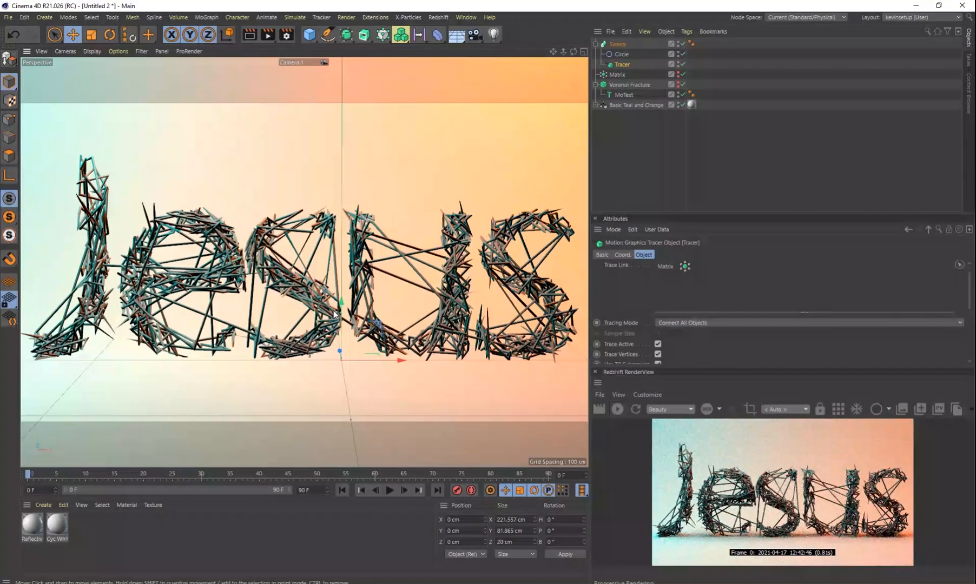
scroll(332, 310, up, 4)
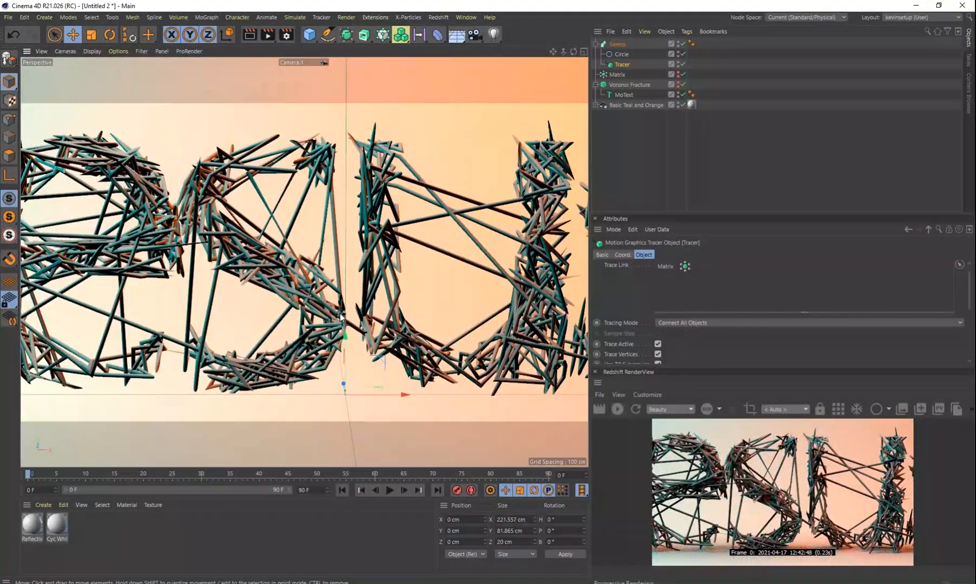
scroll(341, 317, up, 2)
scroll(341, 316, down, 3)
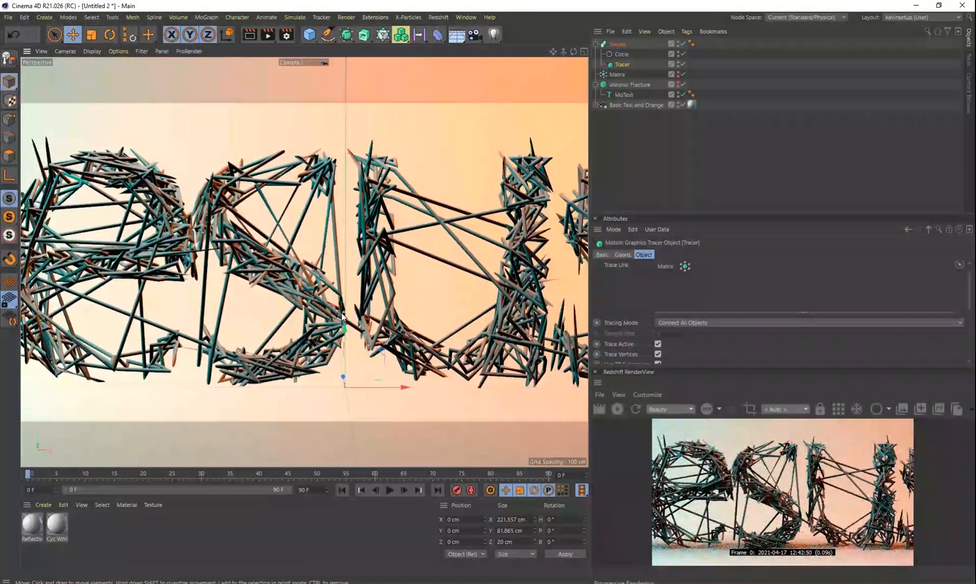
scroll(341, 316, down, 5)
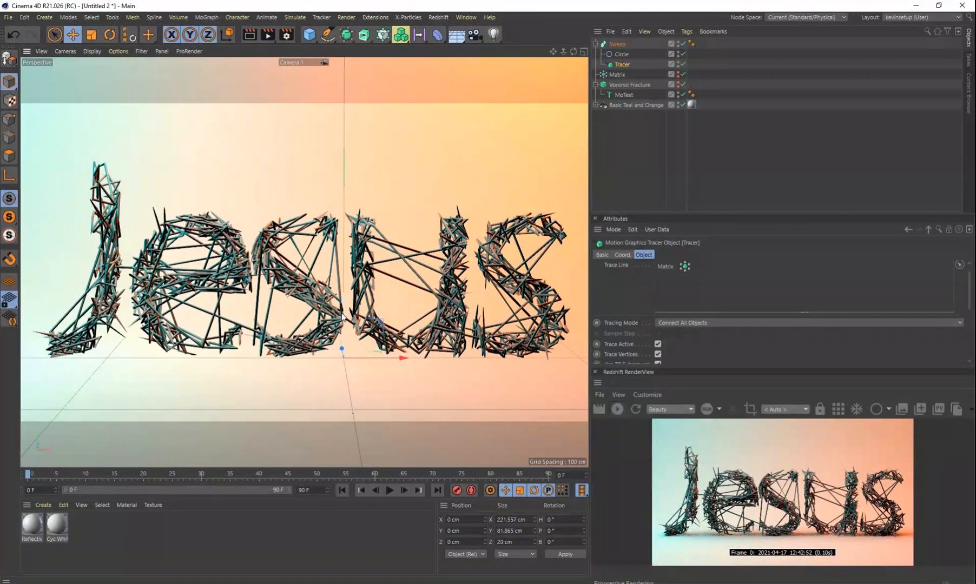
Create a new Redshift material and apply it to the Sweep object
click(43, 504)
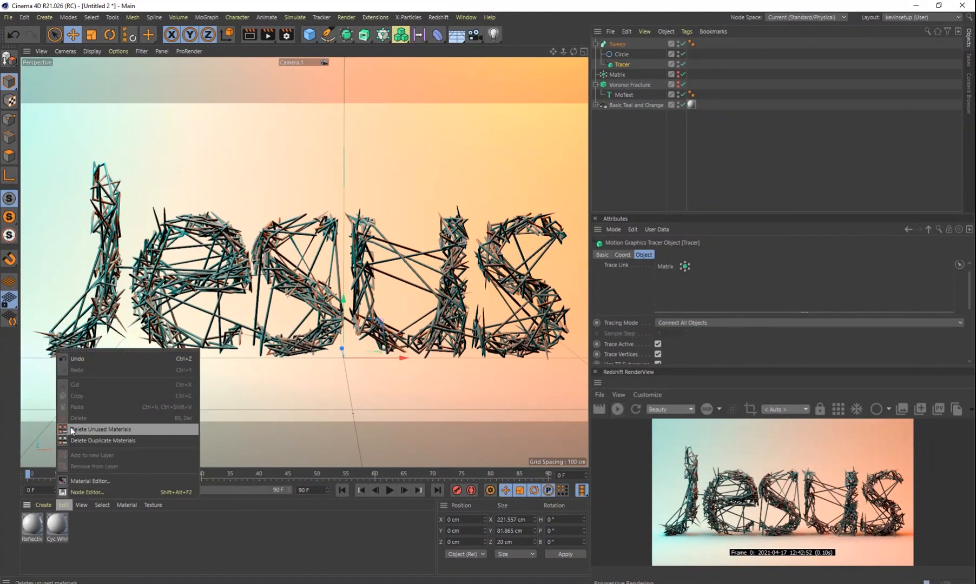
mouse_move(75, 414)
mouse_move(173, 415)
click(211, 414)
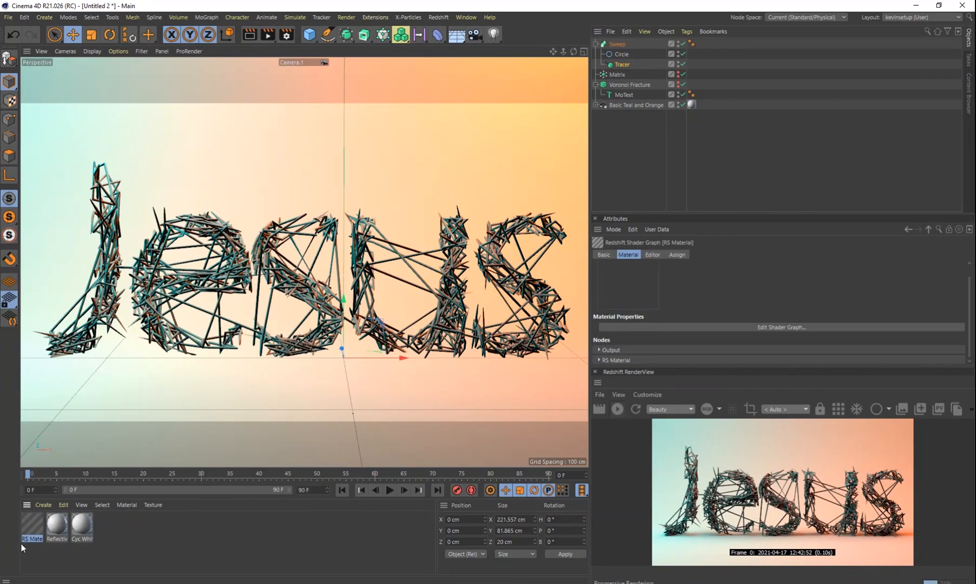
drag(483, 355, 667, 96)
drag(625, 49, 623, 45)
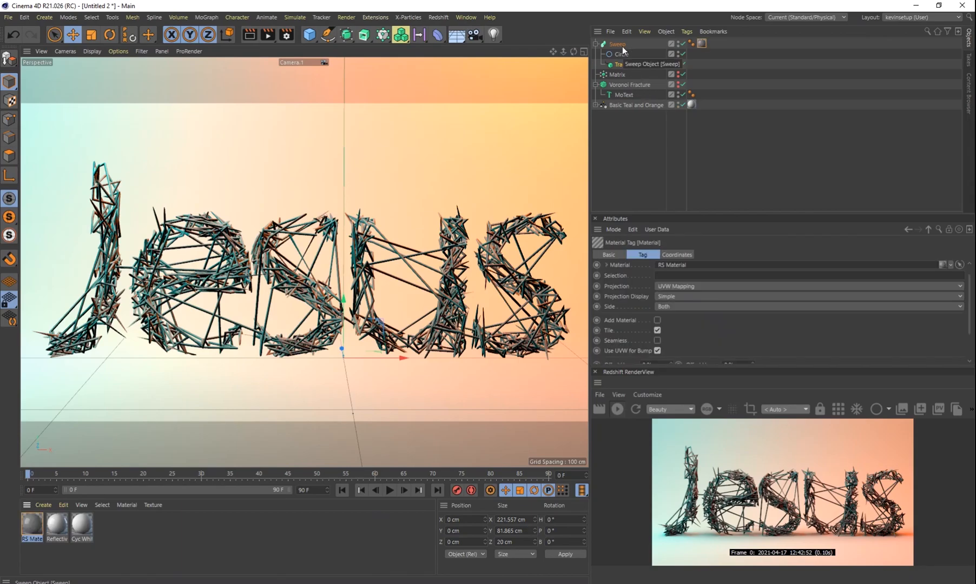
Apply the Iron preset to the RS Material and set its reflection roughness to 0.2
double_click(37, 527)
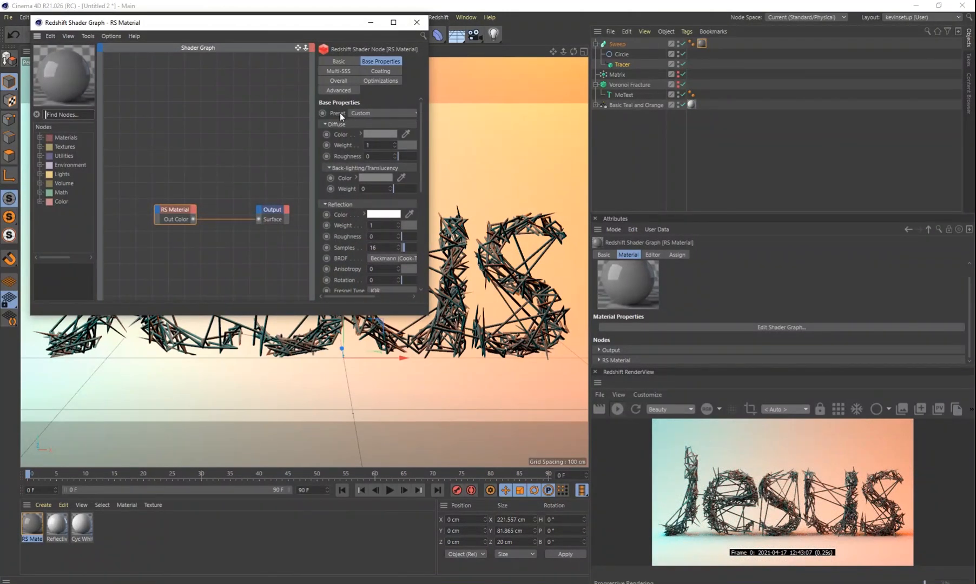
click(371, 113)
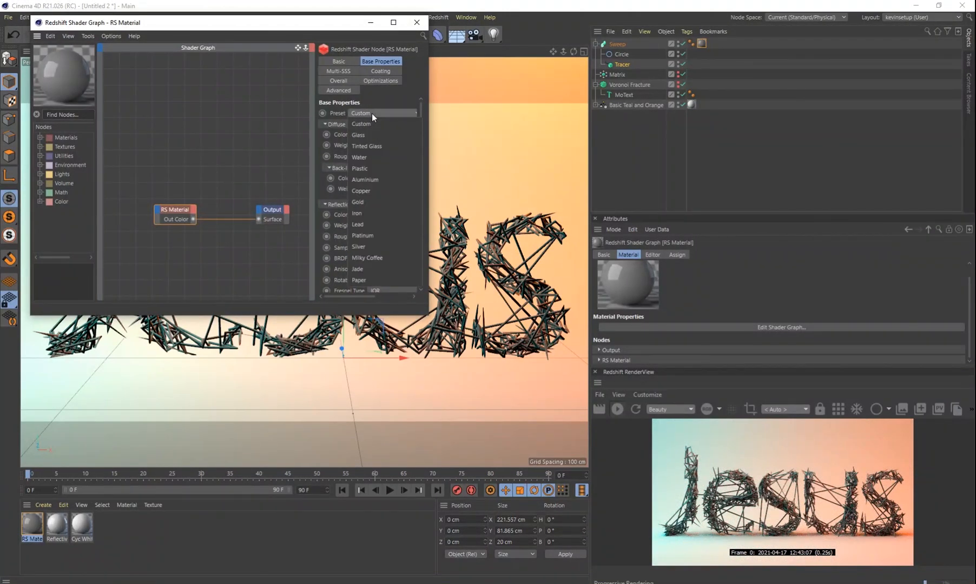
click(368, 212)
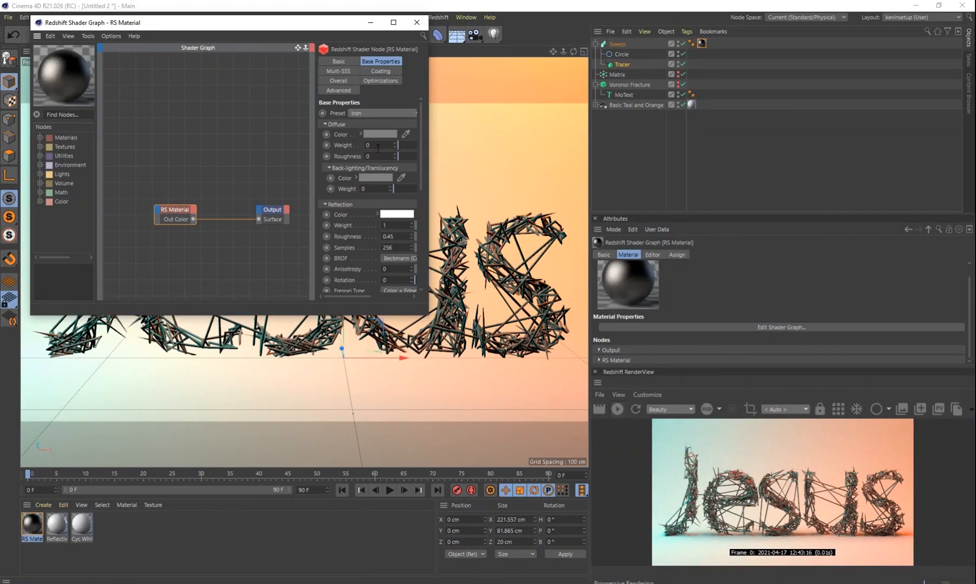
drag(422, 156, 420, 125)
click(398, 236)
text(0.2)
key(Return)
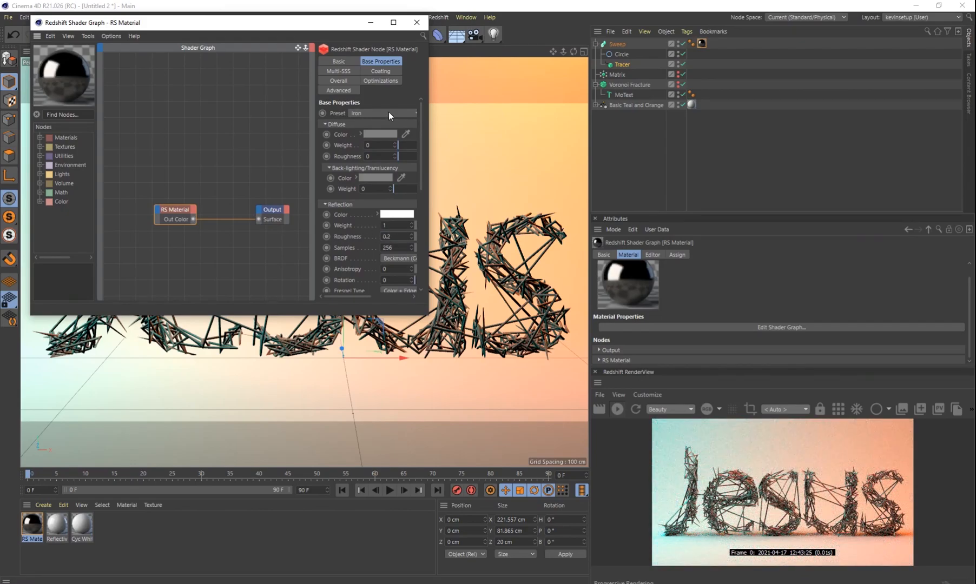
click(416, 22)
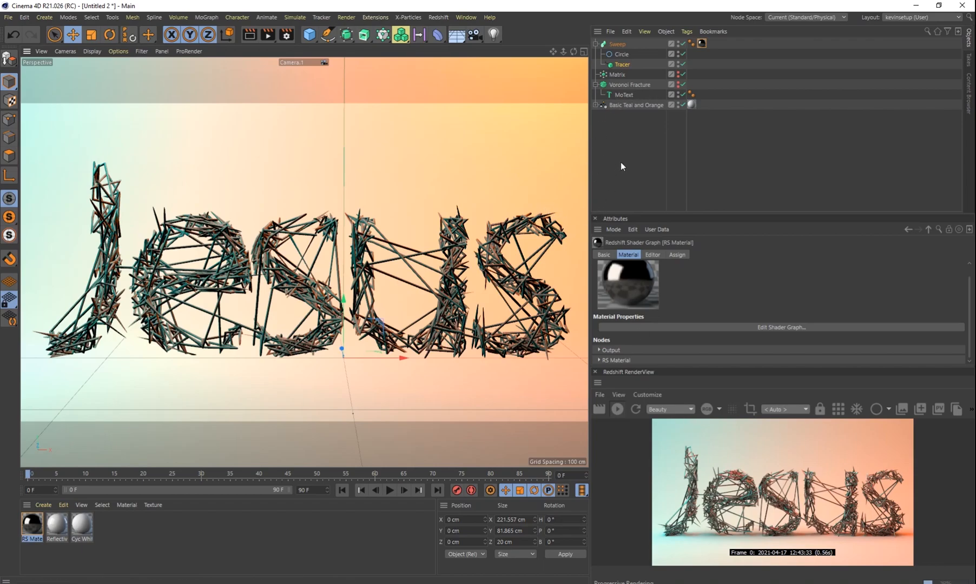
Try several counts on the Matrix object, including 48, 53 and 5, and settle on 50
click(615, 75)
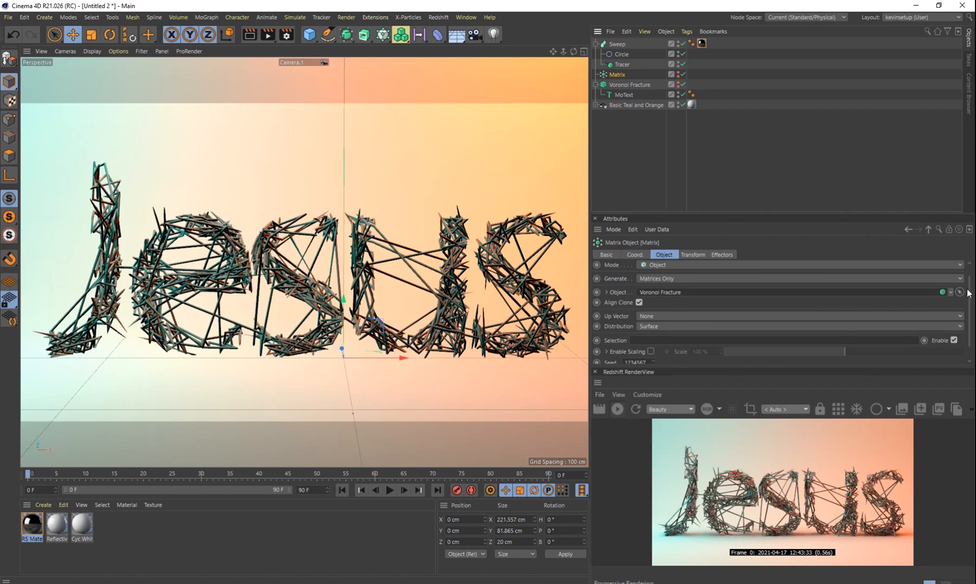
scroll(967, 293, down, 1)
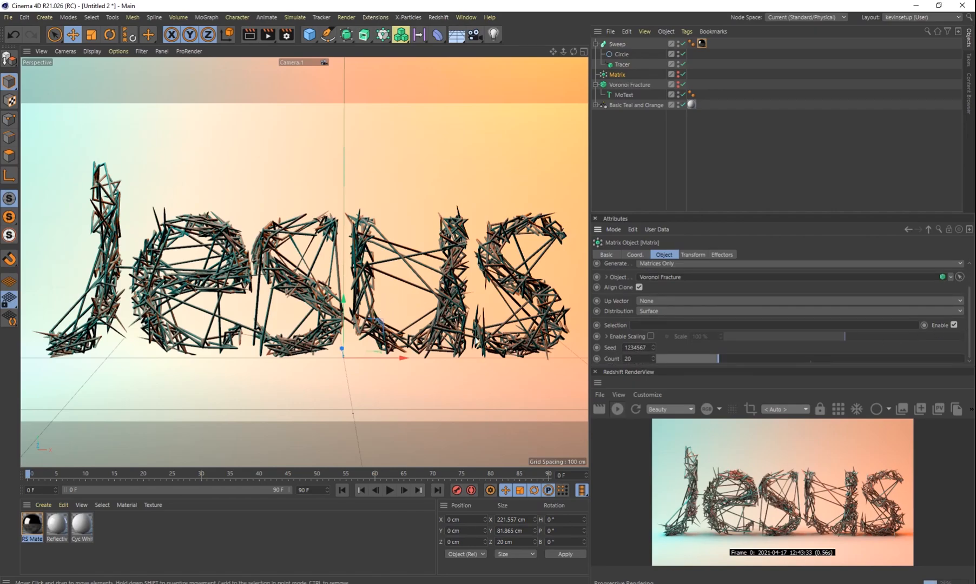
drag(718, 358, 801, 361)
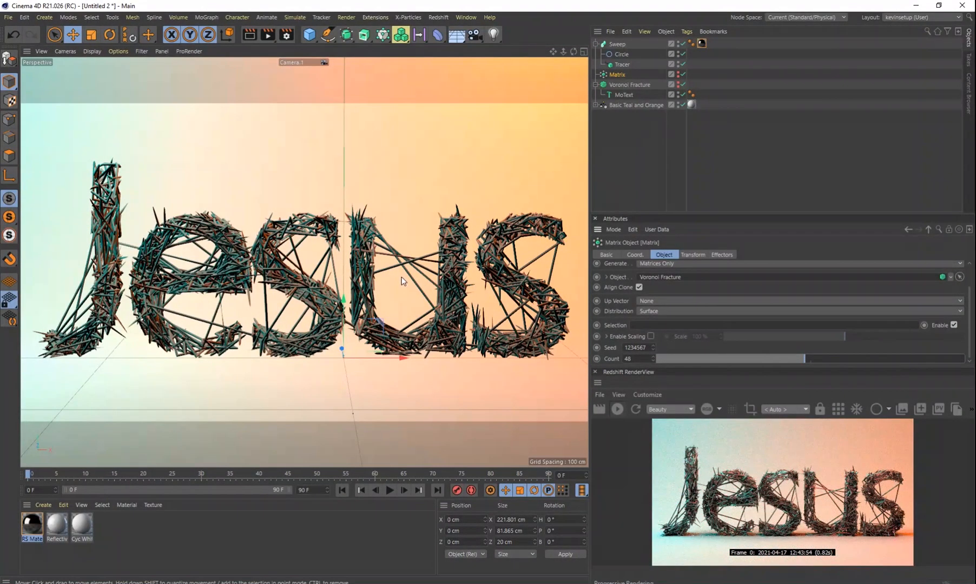
drag(793, 358, 816, 365)
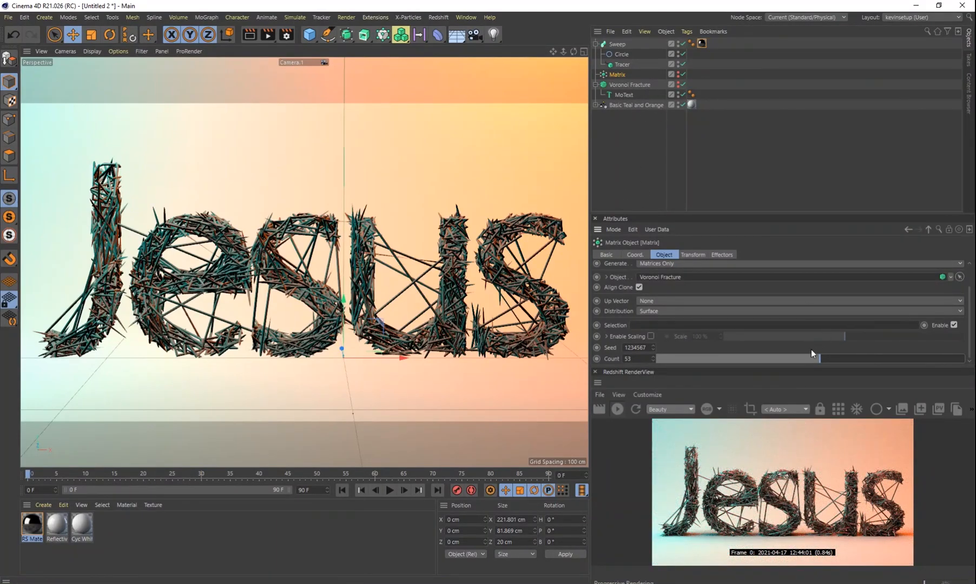
drag(779, 357, 670, 359)
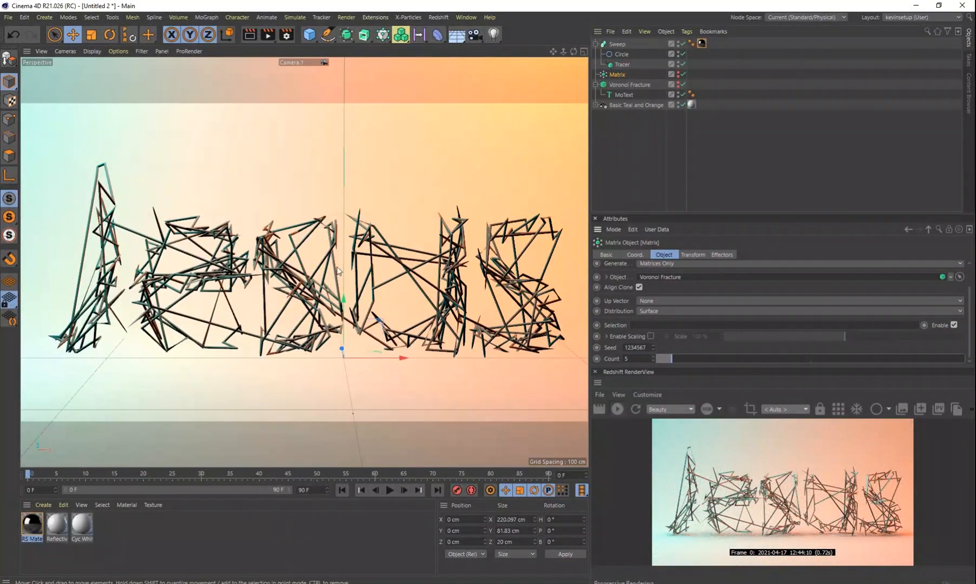
drag(752, 357, 808, 364)
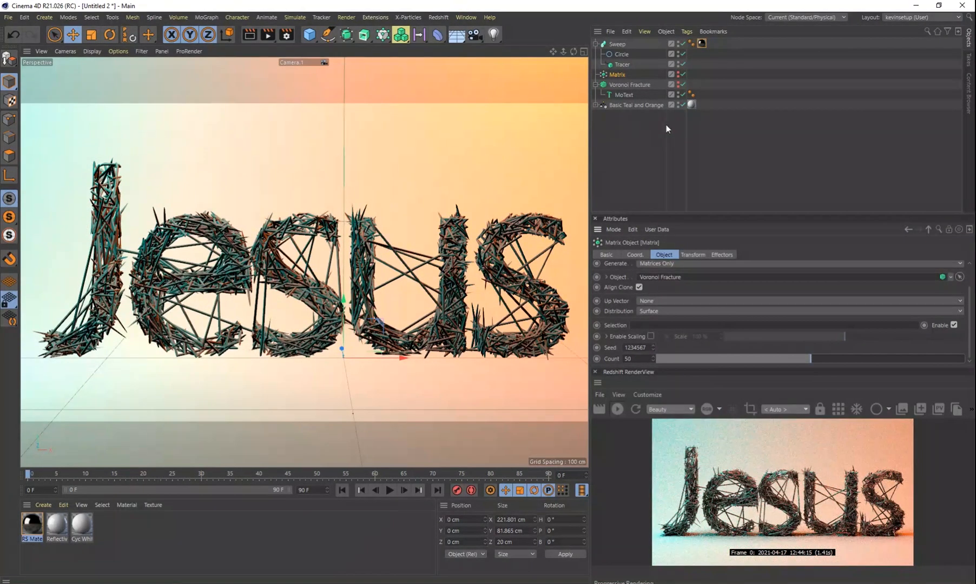
Set the point amount of the Voronoi Fracture's point generator to 200
click(620, 85)
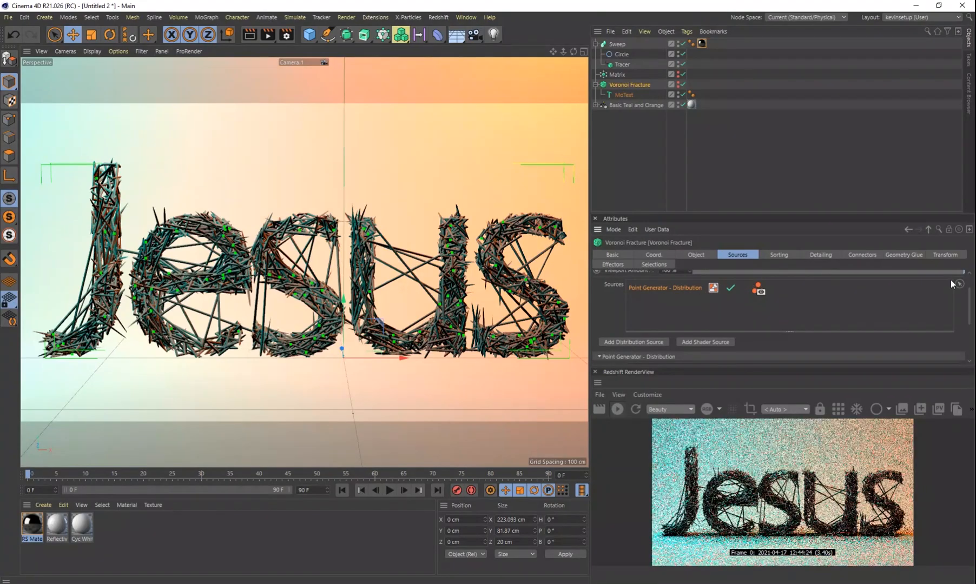
drag(968, 295, 968, 323)
double_click(658, 341)
text(200)
key(Return)
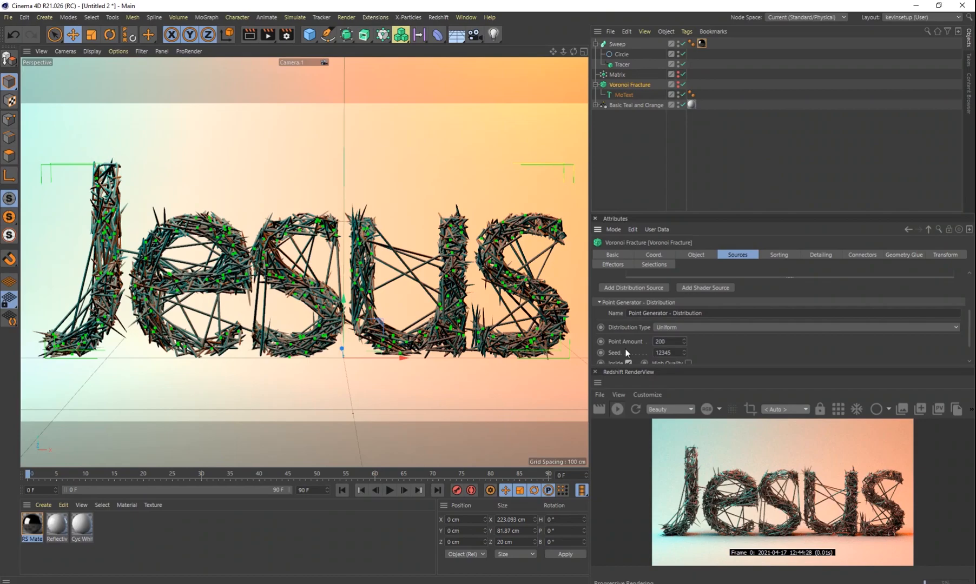
Try point amounts of 5, 20 and 80 for the Voronoi Fracture's point generator
drag(665, 341, 602, 330)
text(5)
key(Return)
double_click(668, 342)
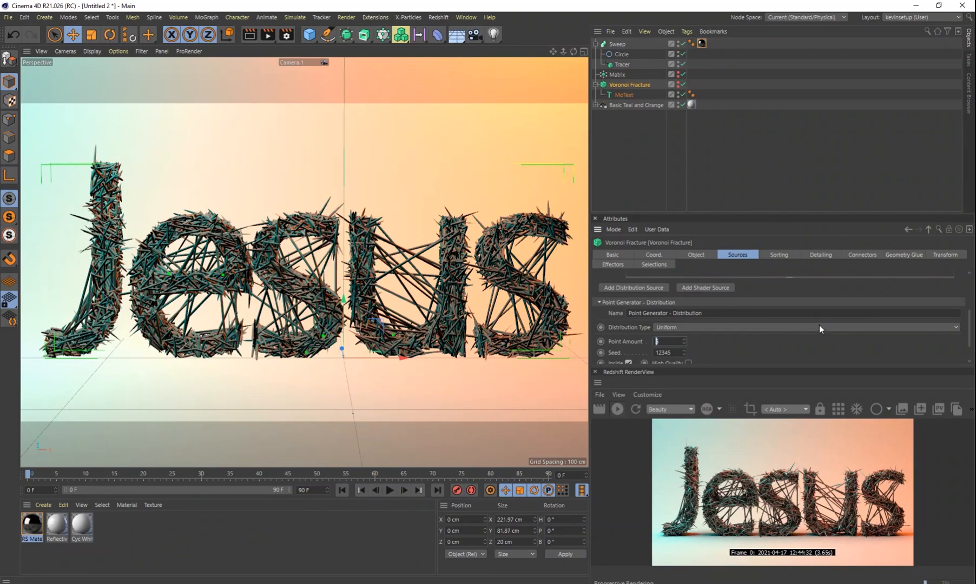
text(20)
key(Return)
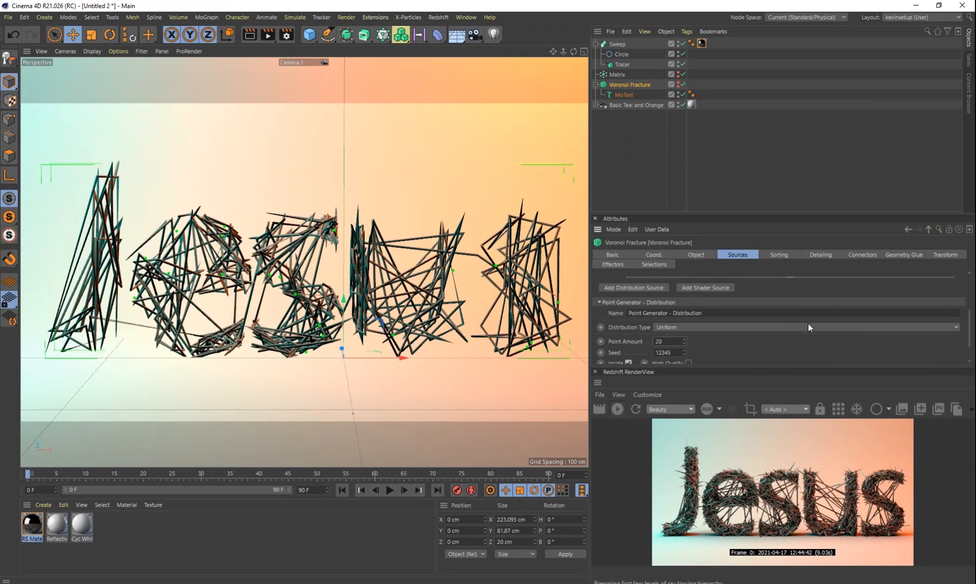
double_click(670, 341)
text(80)
key(Return)
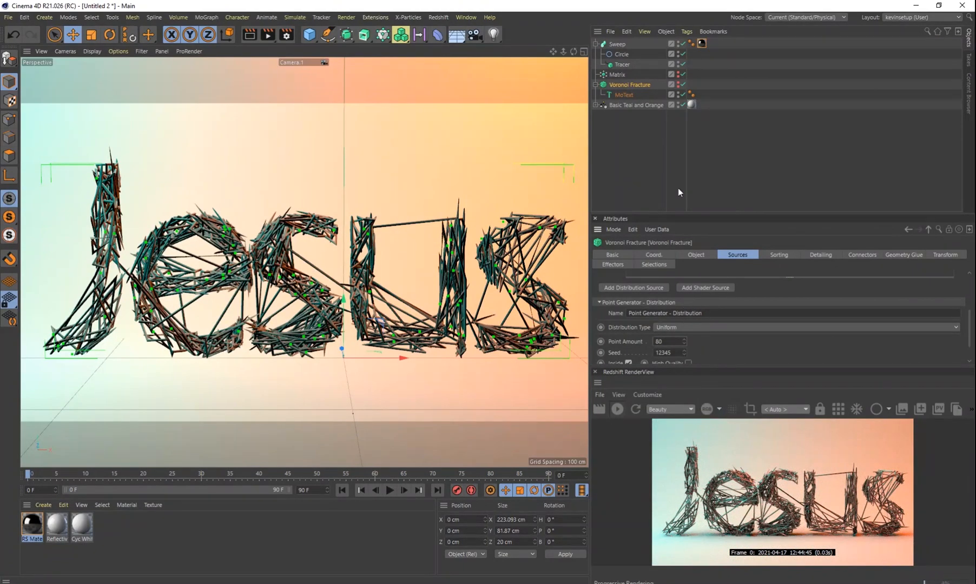
Tighten the MoText's horizontal spacing to -15 cm
click(624, 96)
drag(971, 303, 972, 335)
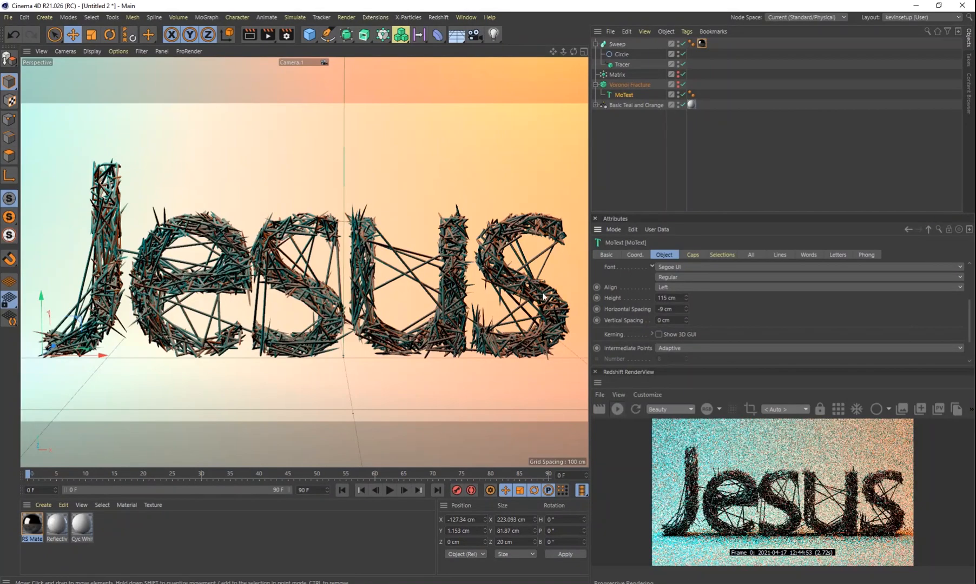
click(686, 312)
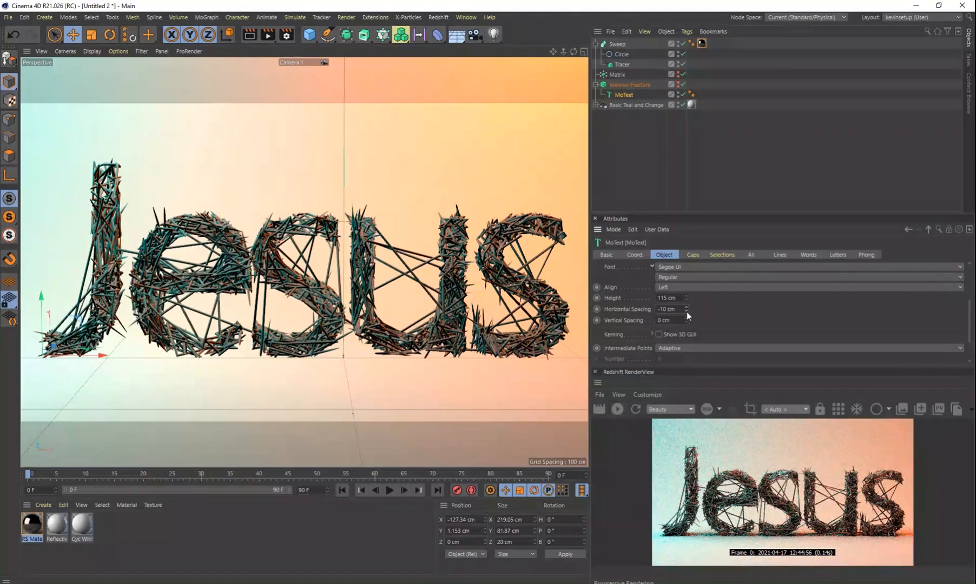
click(685, 311)
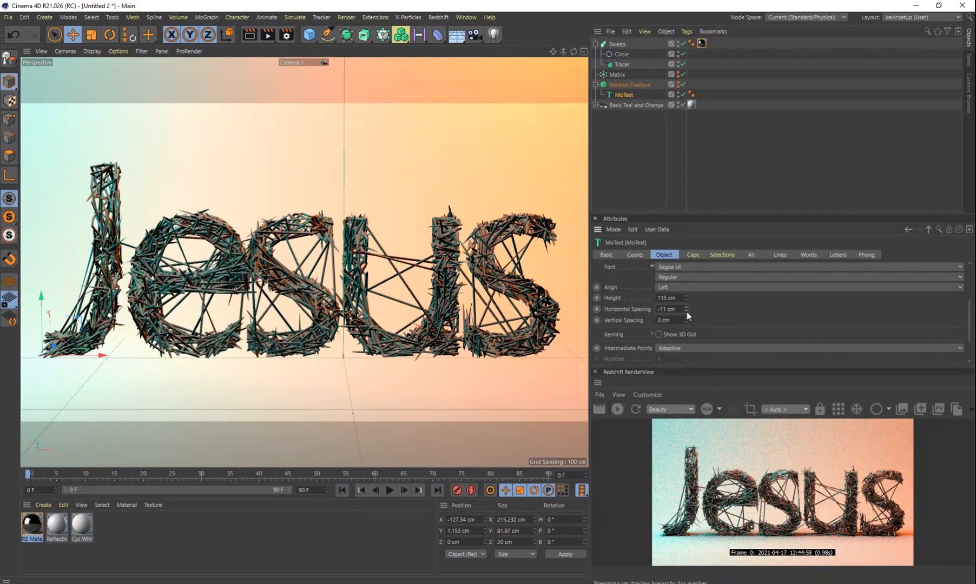
click(686, 311)
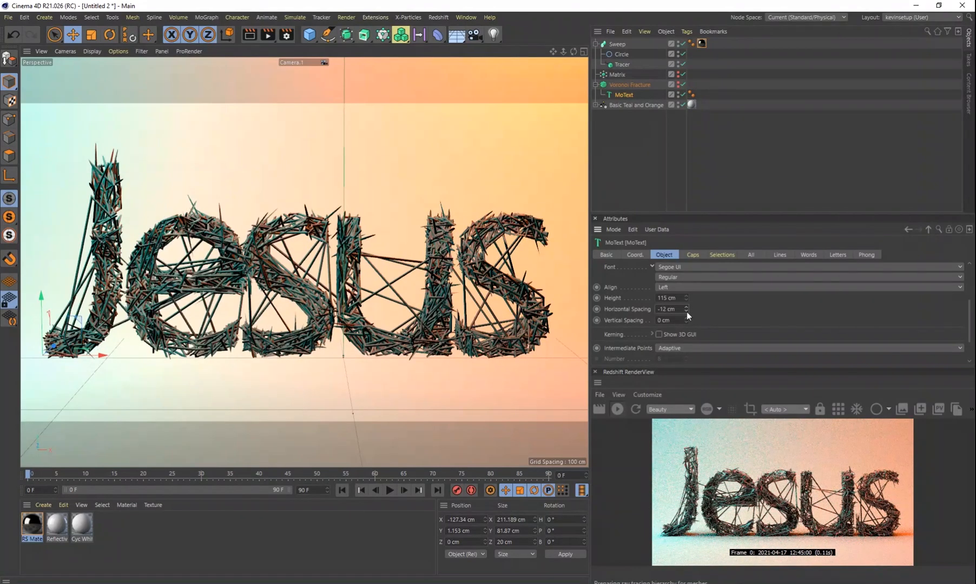
click(686, 312)
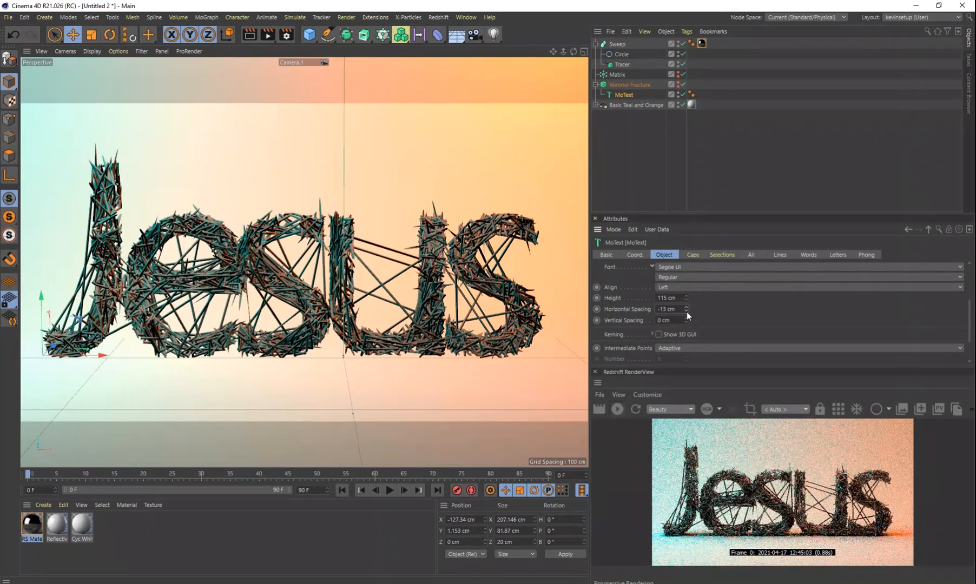
click(686, 312)
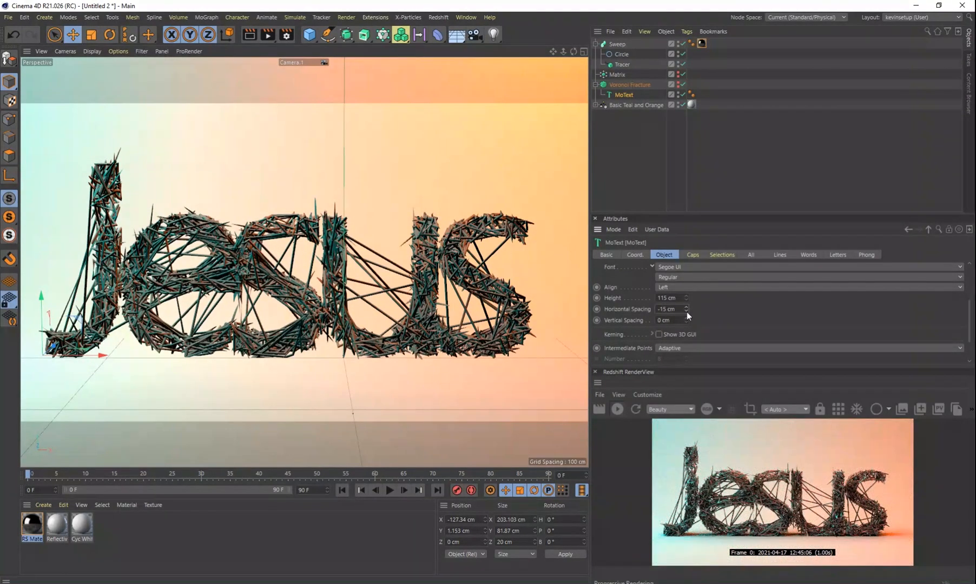
click(686, 311)
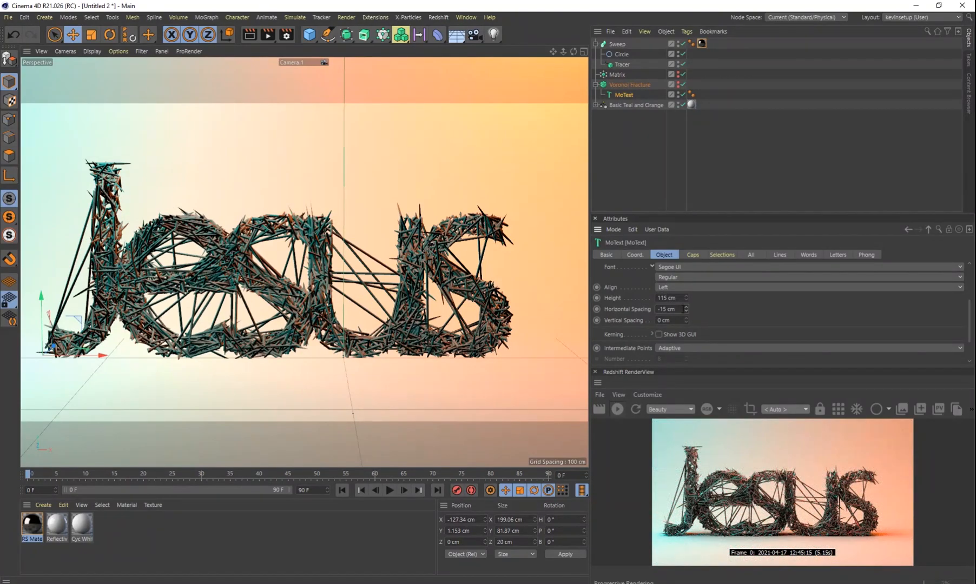
click(685, 307)
Try radii of 2 cm and 1 cm for the Circle spline in the Sweep
click(617, 55)
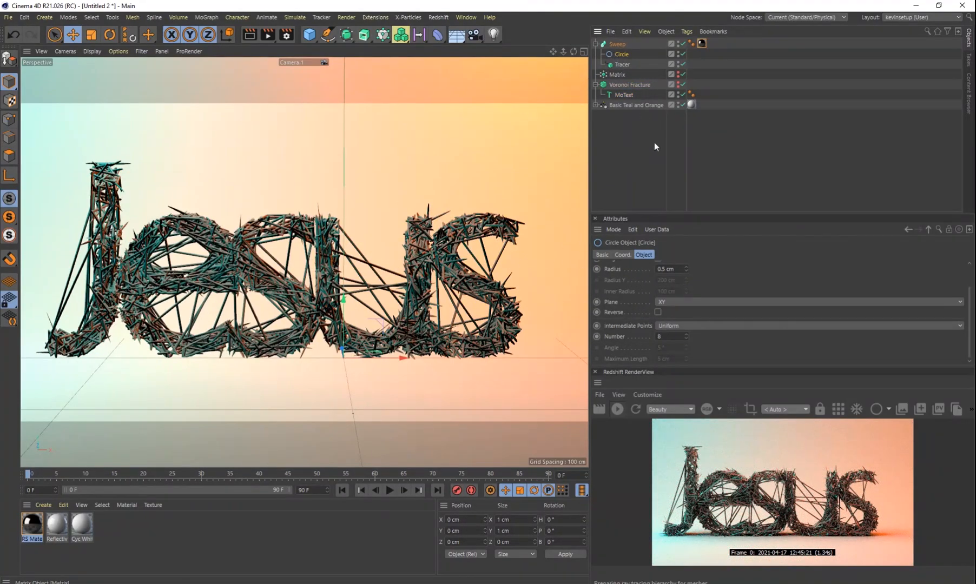
double_click(666, 269)
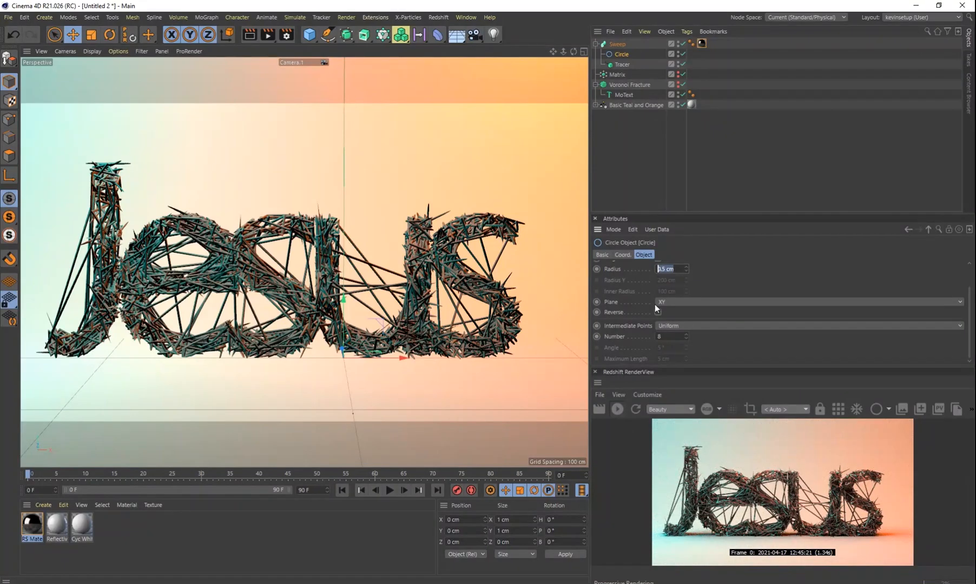
text(2)
key(Return)
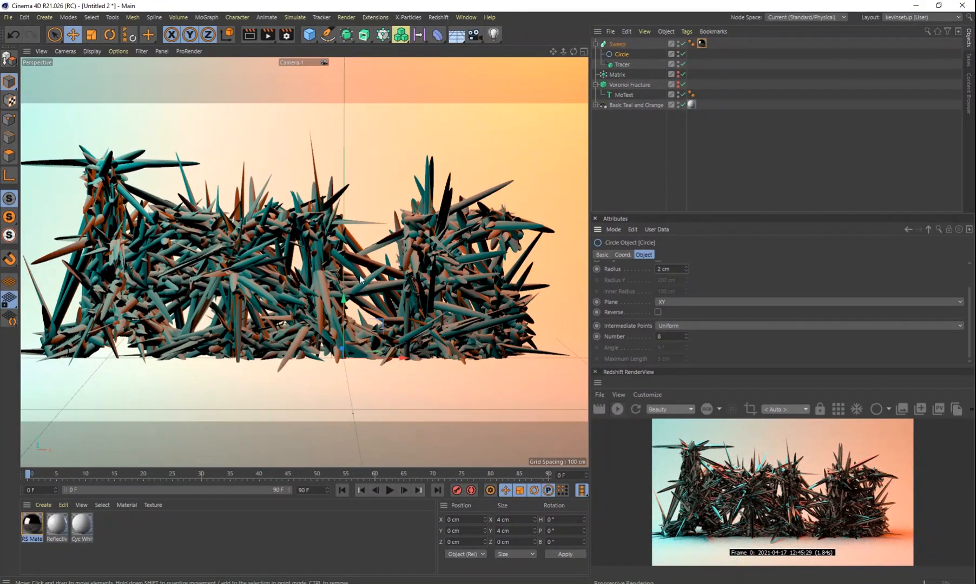
drag(680, 270, 614, 263)
text(1)
key(Return)
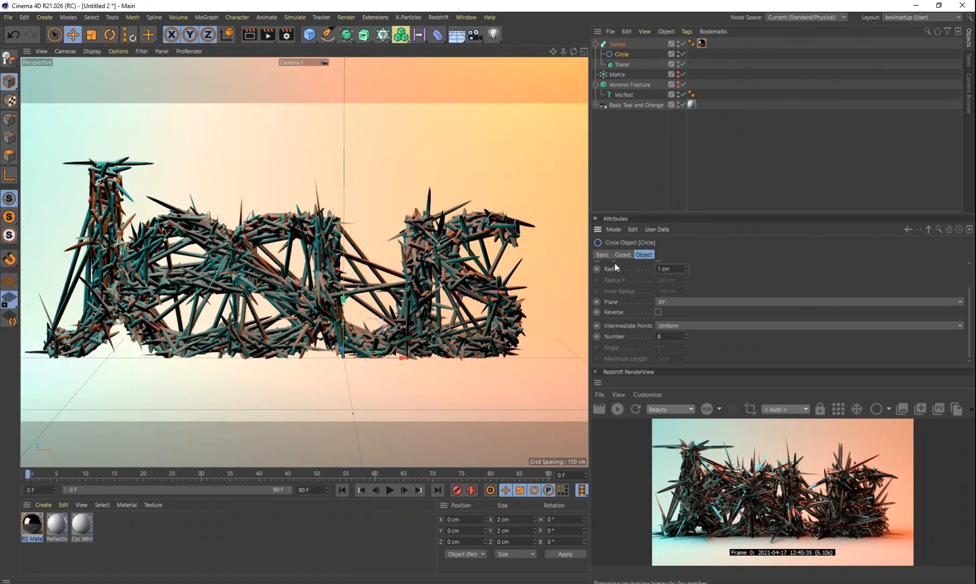
Set the Circle spline's radius to 0.75 cm
drag(669, 268, 638, 268)
text(0.75)
key(Return)
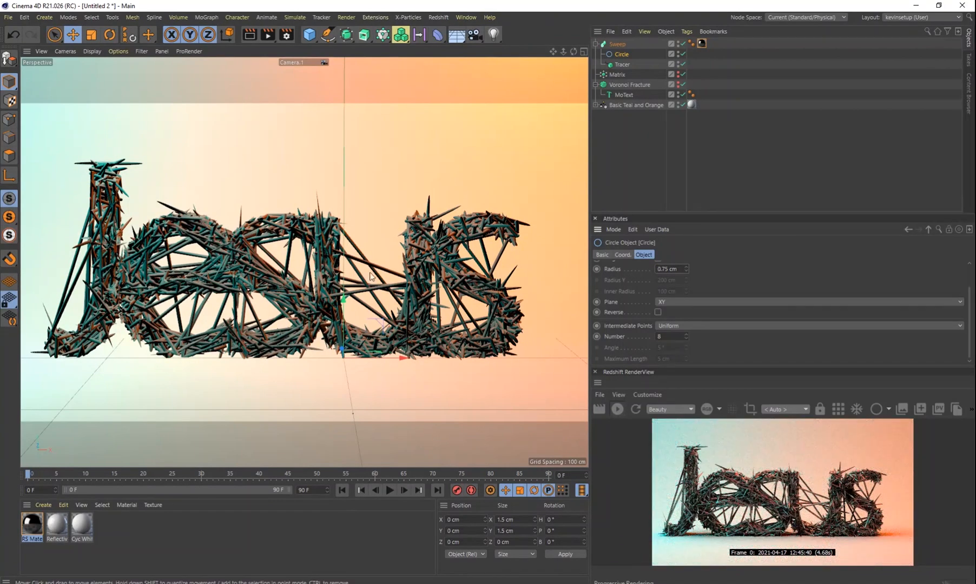
scroll(280, 283, up, 1)
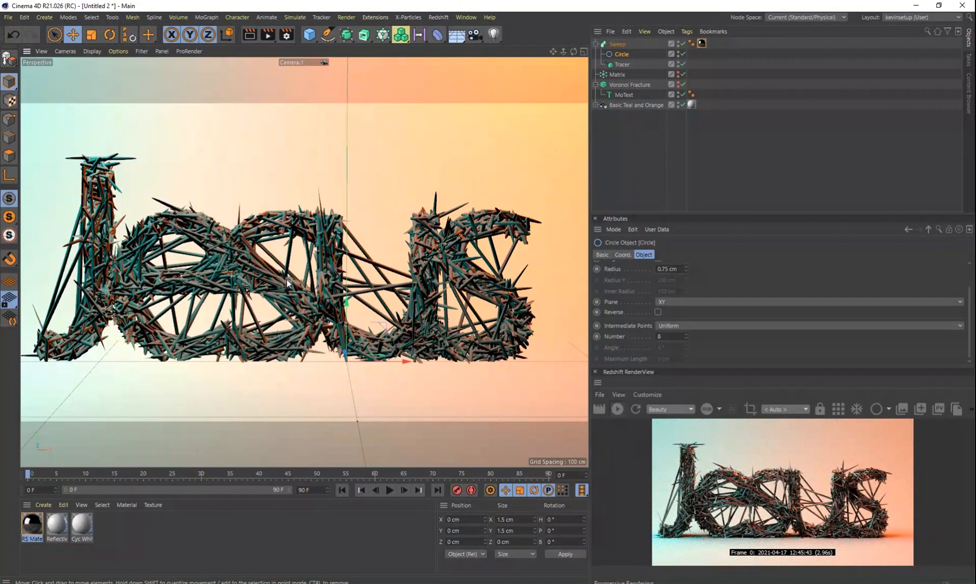
scroll(297, 283, up, 2)
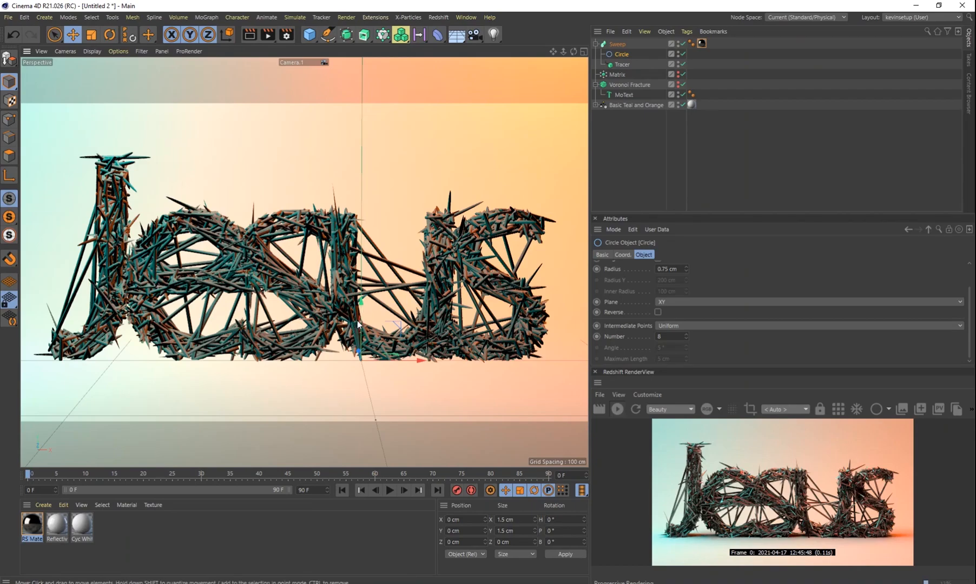
double_click(32, 523)
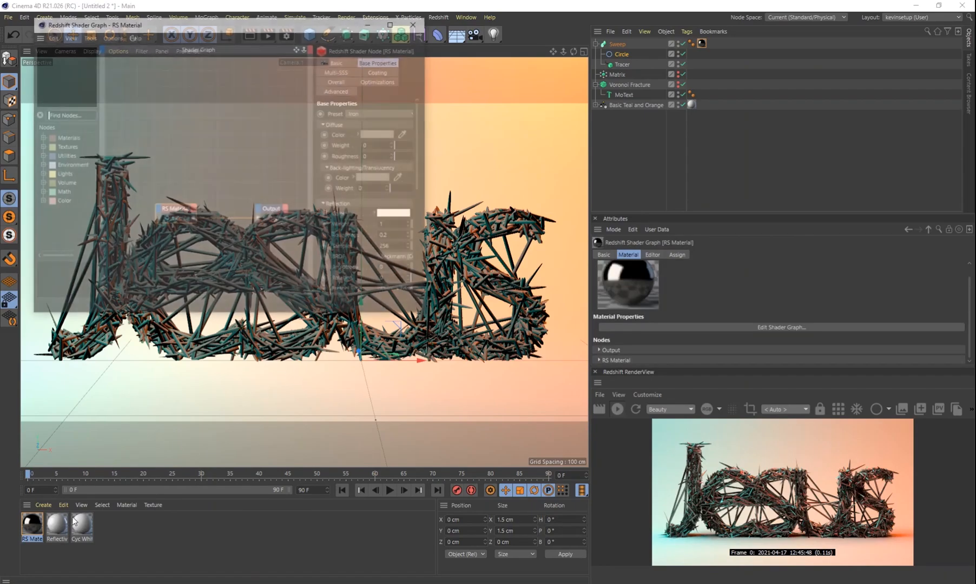
click(362, 113)
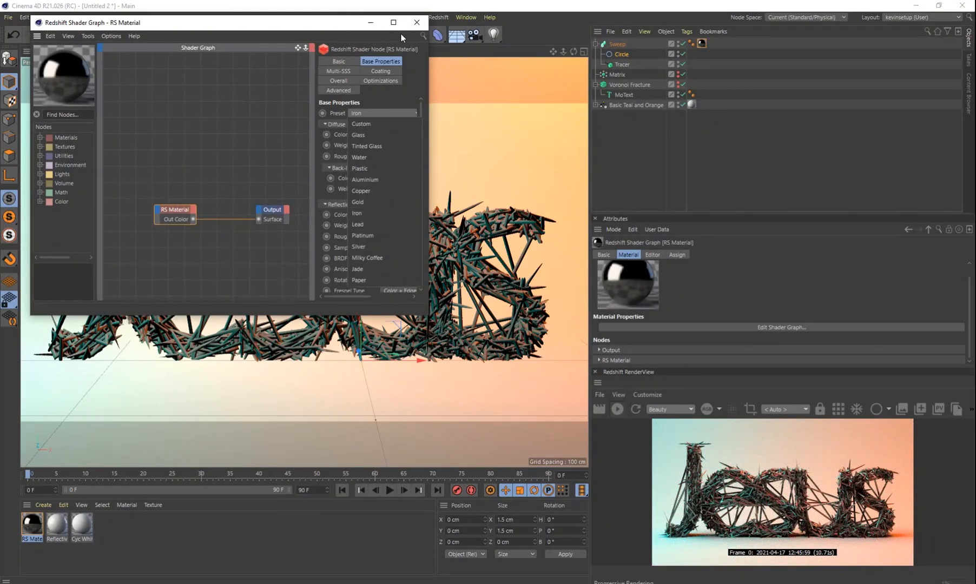
click(420, 26)
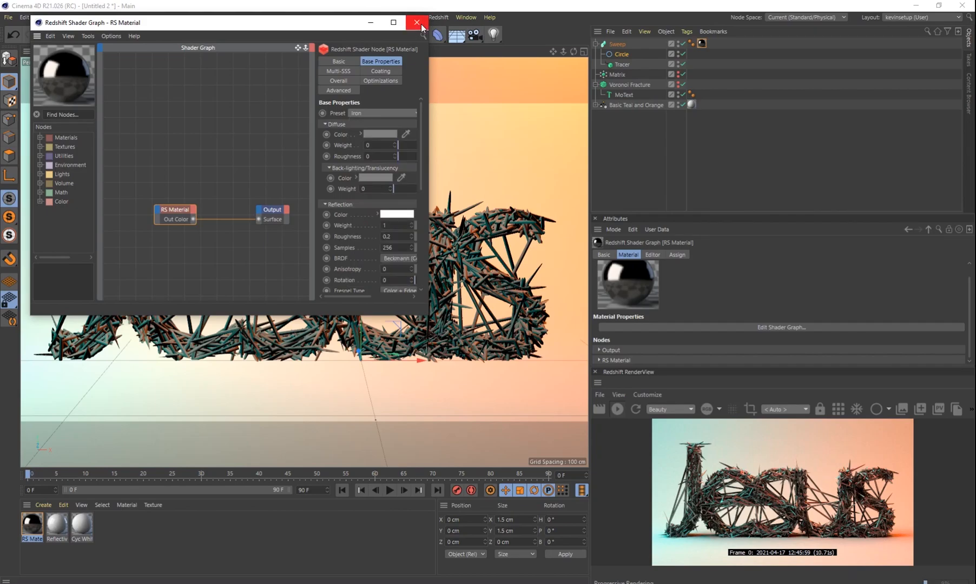
click(417, 23)
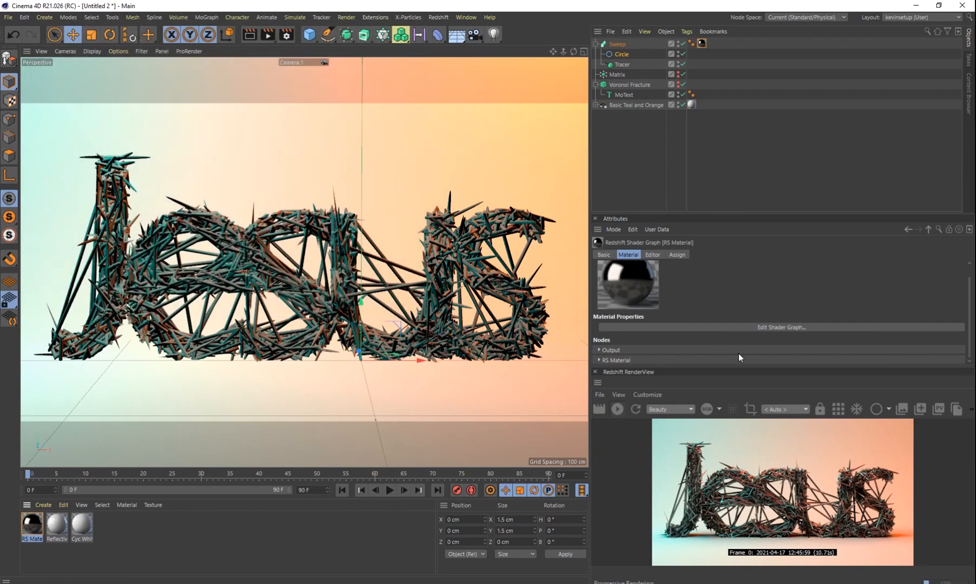